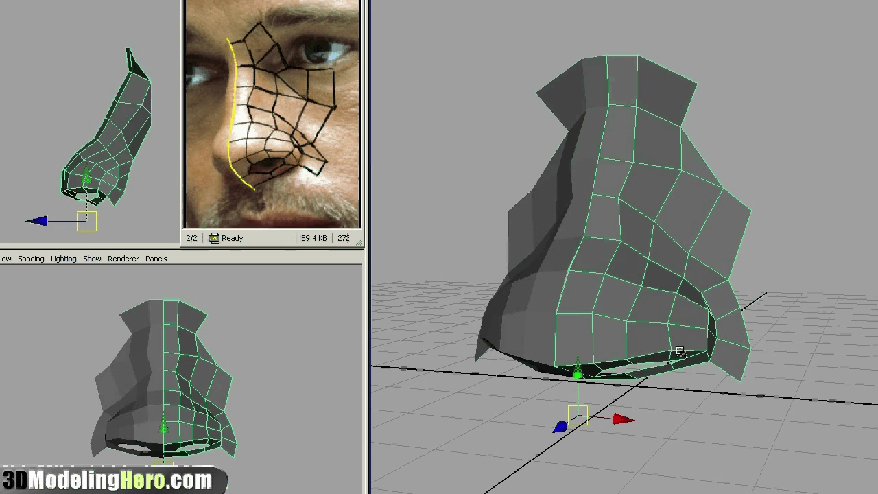
Step: Examine the low-poly nose mesh from the front, side and below, comparing its edge flow with the topology drawn on the reference photo
left_click_drag(681, 313, 655, 291, "alt")
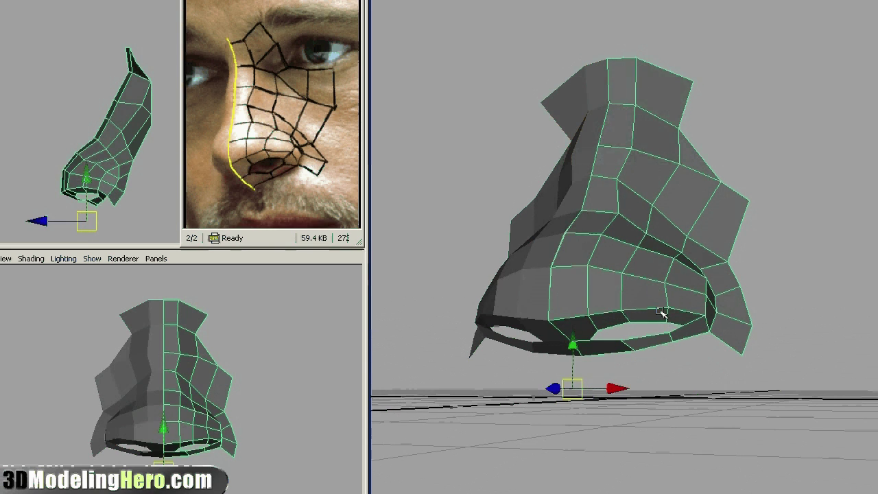
left_click_drag(691, 323, 621, 328, "alt")
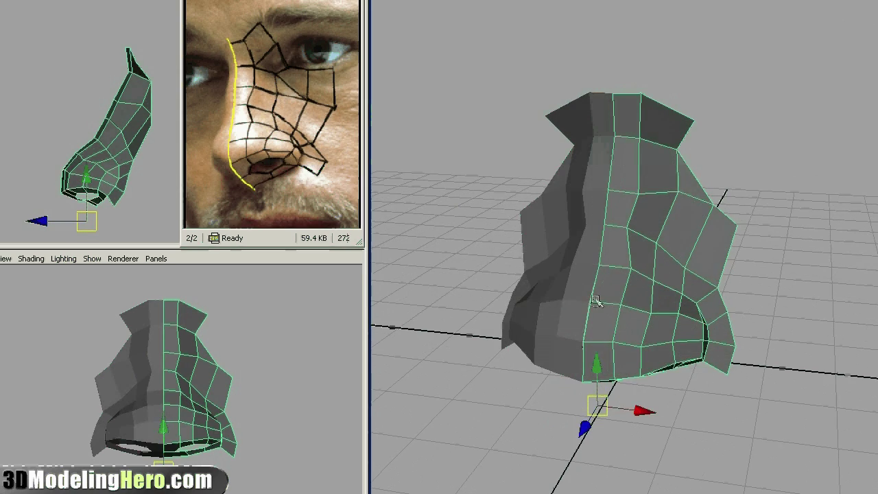
left_click_drag(595, 302, 627, 223, "alt")
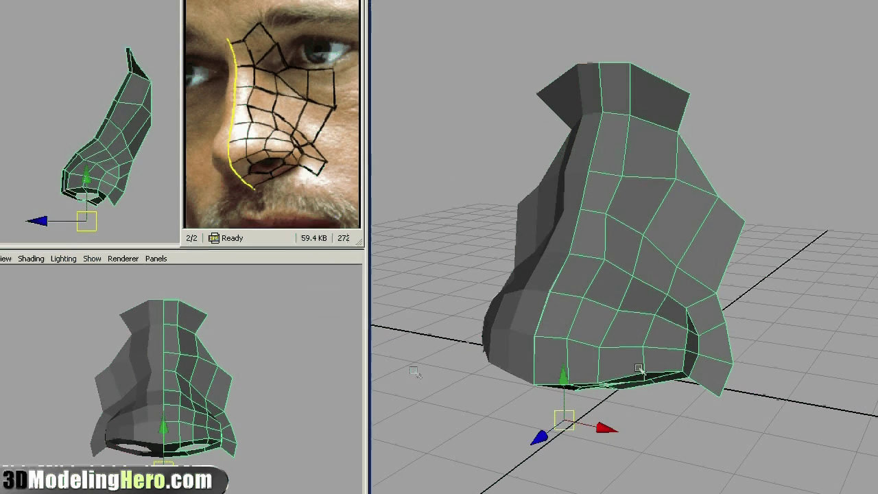
left_click_drag(676, 322, 607, 332, "alt")
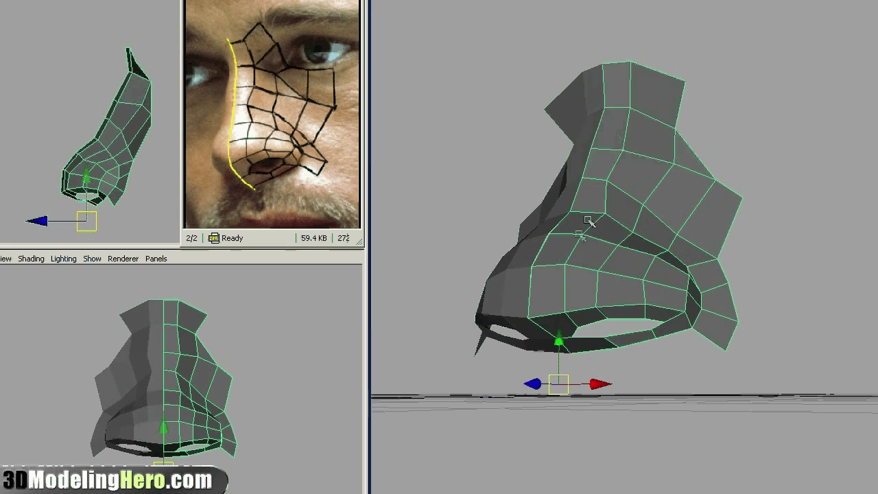
left_click_drag(653, 242, 638, 245, "alt")
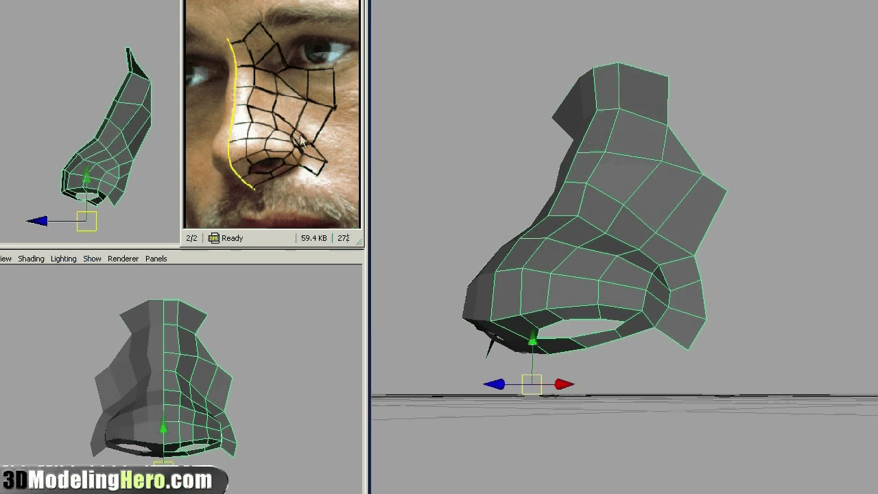
left_click_drag(650, 275, 644, 276, "alt")
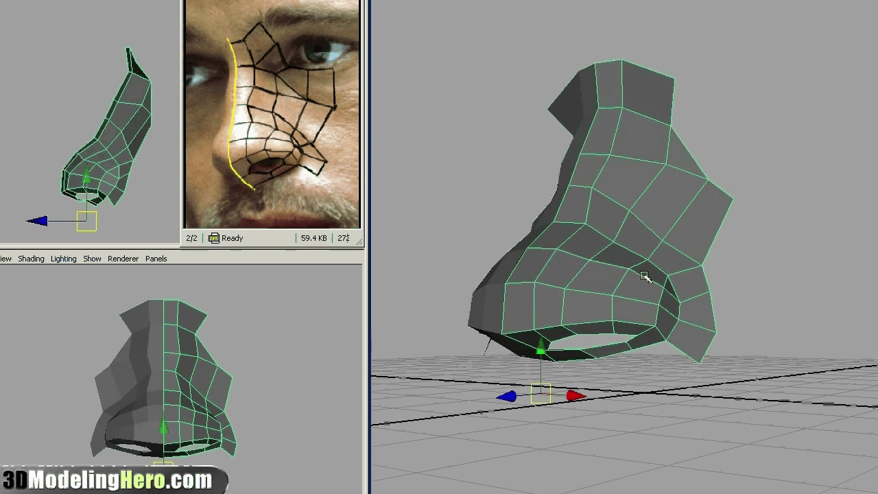
left_click_drag(645, 276, 803, 286, "alt")
Step: Preview the nose smoothed and deselected from several angles, and restore the low-poly display
key("3")
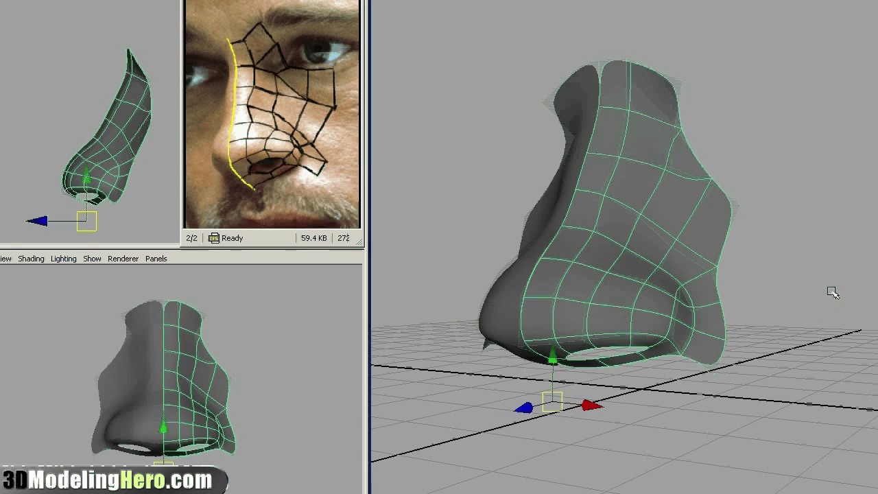
left_click(774, 310)
left_click_drag(774, 310, 678, 303, "alt")
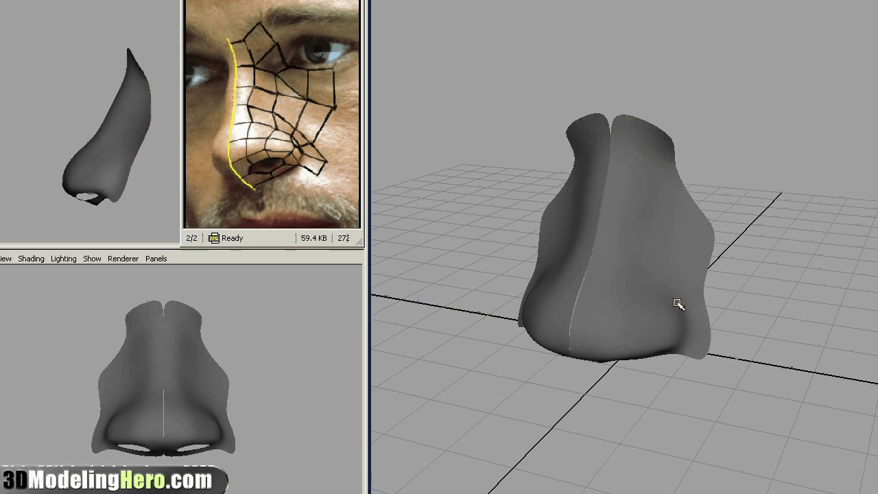
left_click_drag(676, 304, 713, 278, "alt")
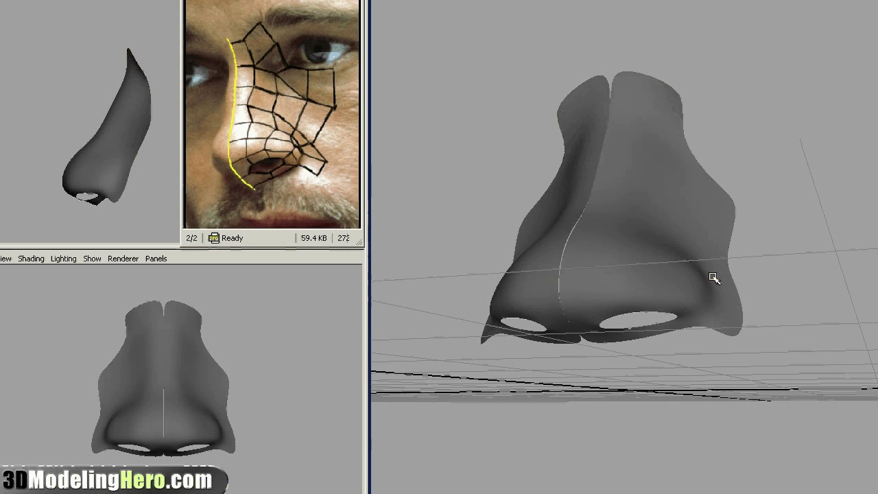
left_click(675, 273)
key("1")
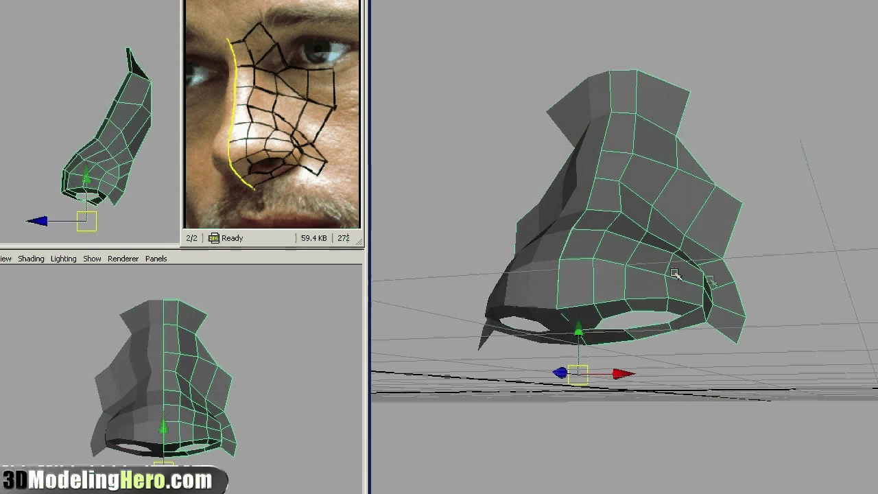
Step: Adjust the vertices along the side of the nostril wing and the adjoining cheek border
left_click_drag(693, 276, 697, 299, "alt")
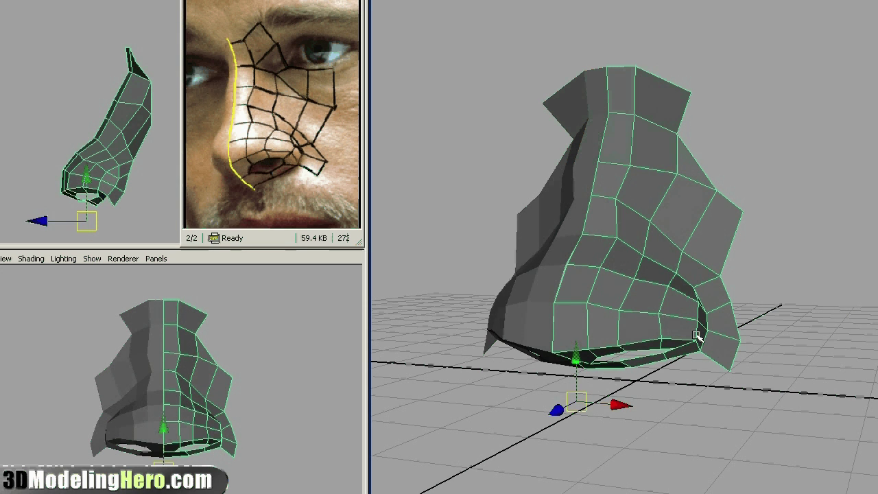
left_click_drag(696, 334, 669, 281, "alt")
right_click_drag(662, 277, 620, 277)
left_click_drag(619, 276, 627, 226, "alt")
left_click(637, 237)
left_click(693, 290)
left_click_drag(739, 281, 688, 291)
left_click(629, 275)
left_click(597, 277)
left_click_drag(628, 275, 655, 295, "alt")
left_click(520, 298)
Step: Reshape the nose tip and nostril area by repositioning their vertices
left_click_drag(589, 302, 481, 330, "alt")
left_click(447, 351)
left_click(506, 319)
left_click_drag(467, 320, 604, 295)
left_click(471, 296)
left_click(696, 248)
left_click(699, 247)
left_click_drag(697, 248, 617, 275, "alt")
Step: Reposition vertices from the nostril wing up to the side of the nose above it
left_click(656, 275)
left_click(490, 295)
left_click(647, 222)
left_click_drag(647, 222, 672, 302, "alt")
left_click(709, 329)
left_click_drag(710, 330, 604, 226, "alt")
left_click(617, 178)
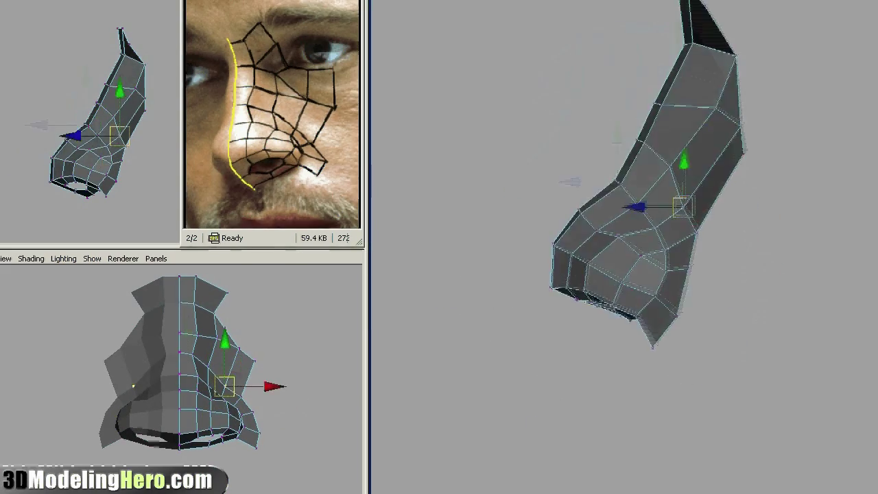
Step: Refine the vertices on the upper side of the nose, between the bridge and the cheek edge
left_click(686, 166)
left_click_drag(618, 178, 693, 151, "alt")
left_click(774, 204)
left_click_drag(662, 151, 638, 172)
left_click(676, 169)
left_click(626, 163)
left_click(648, 142)
key("w")
left_click(623, 115)
Step: Reposition vertices on the cheek side of the mesh, down to the rear of the nostril wing
left_click_drag(686, 137, 734, 185, "alt")
left_click(694, 157)
left_click(672, 158)
left_click_drag(734, 185, 644, 322)
left_click(676, 258)
left_click(645, 336)
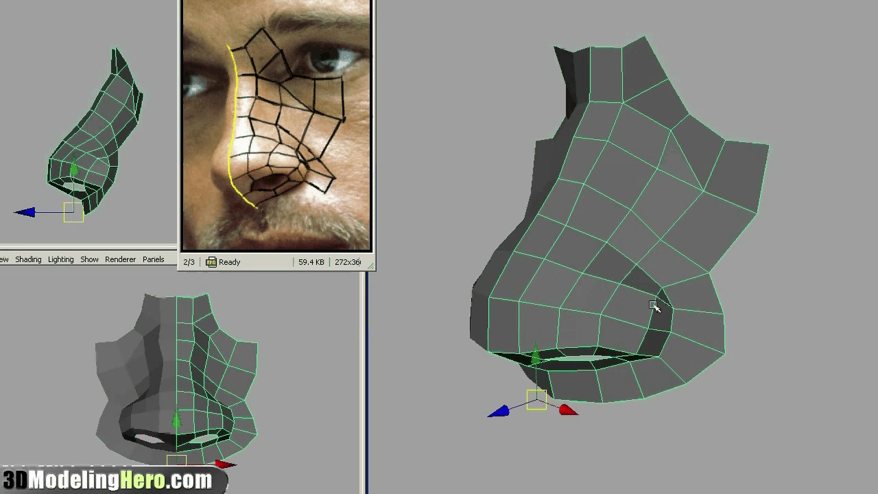
Step: Inspect the extended nose in smoothed form with and without its wireframe, and return to the low-poly mesh
key("3")
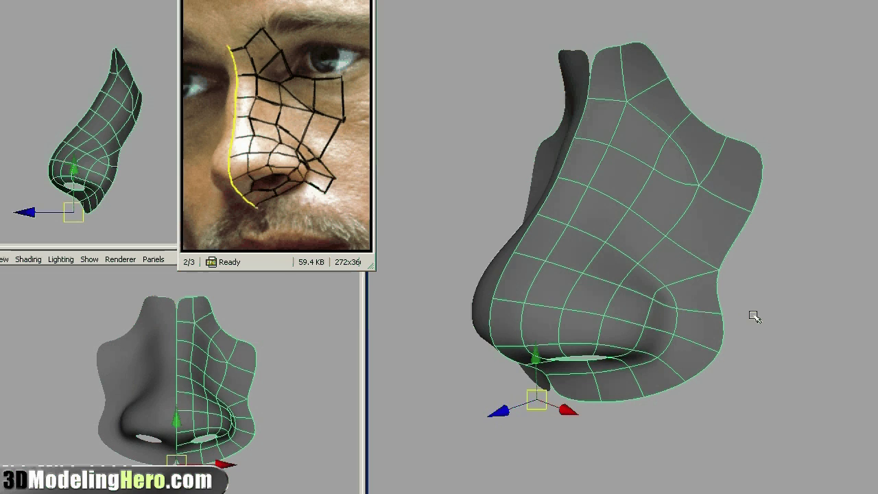
left_click(755, 317)
left_click(671, 319)
key("1")
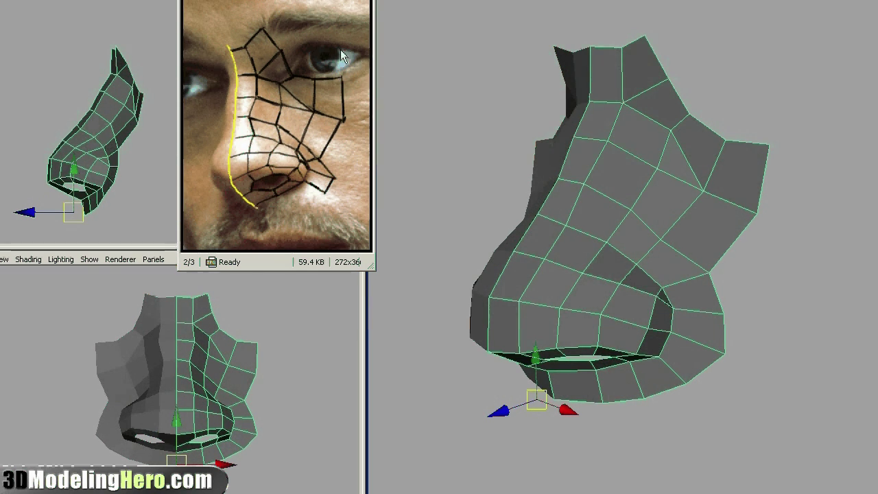
key("3")
left_click(767, 284)
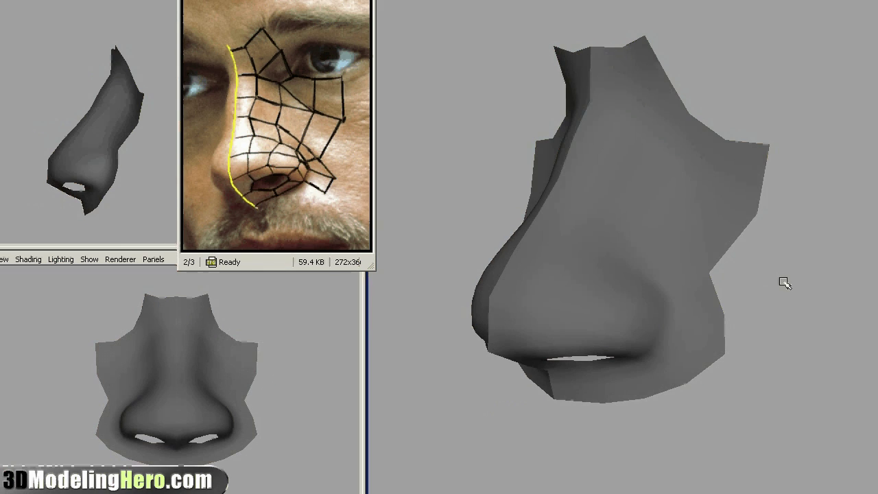
left_click_drag(703, 299, 705, 330, "alt")
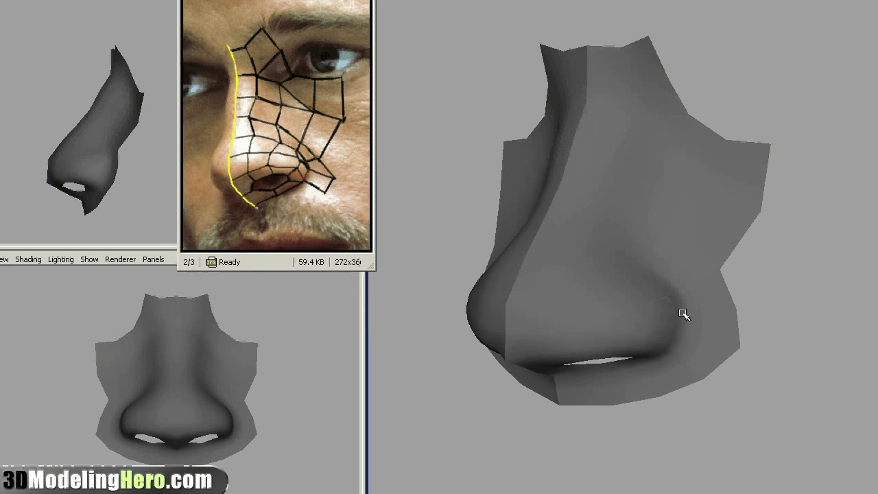
left_click(684, 314)
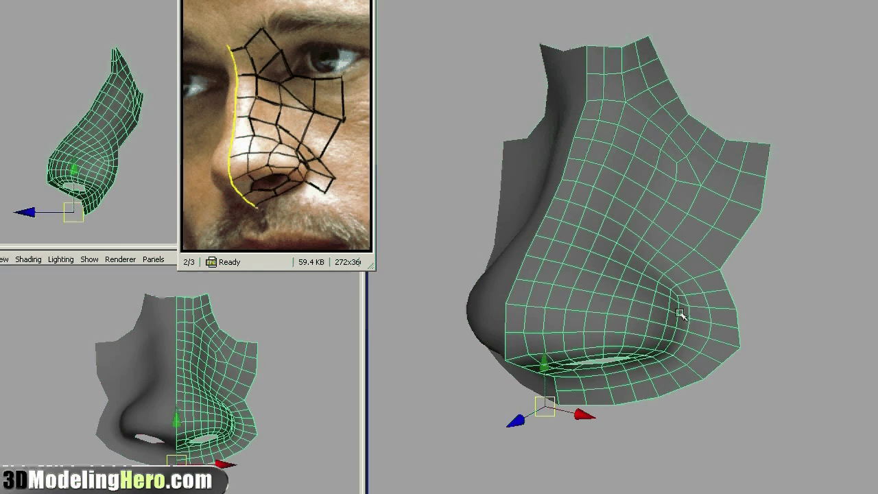
key("1")
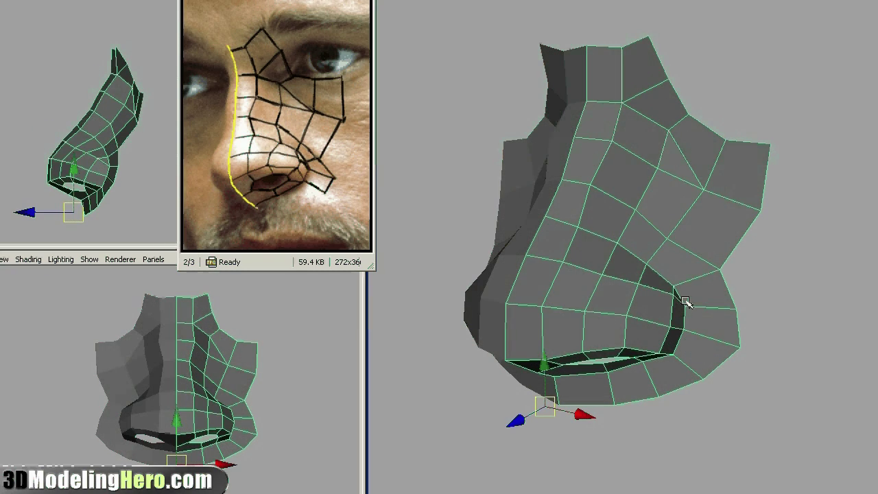
Step: Merge both vertices of the cheek edge beside the nostril wing into the vertices directly above them
left_click_drag(679, 302, 613, 308, "alt")
right_click_drag(613, 308, 679, 308, "alt")
right_click_drag(682, 309, 648, 307)
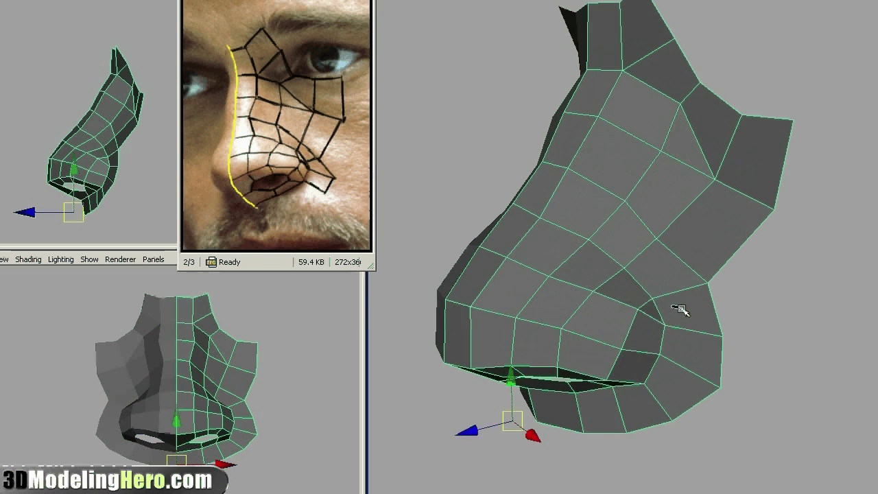
left_click(664, 325)
left_click_drag(664, 326, 653, 298)
left_click(723, 336)
left_click_drag(723, 336, 707, 283)
left_click_drag(602, 250, 758, 345)
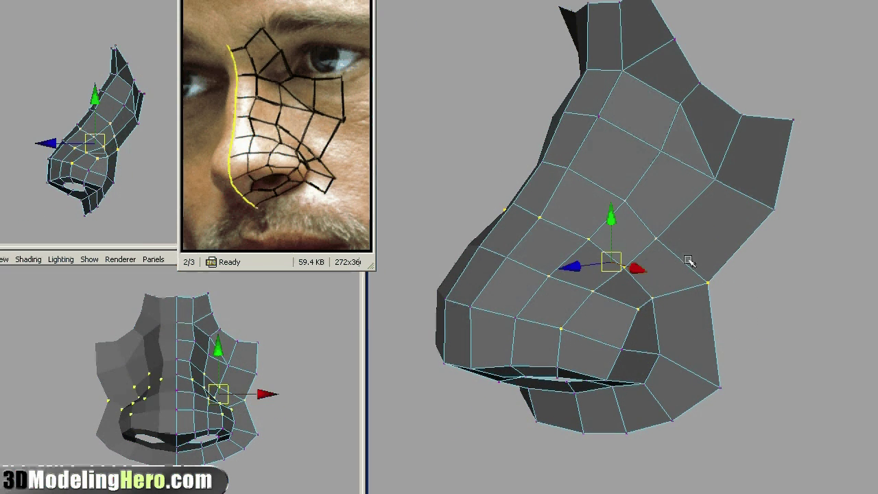
left_click_drag(714, 316, 702, 301)
left_click_drag(712, 317, 669, 333, "alt")
key("F8")
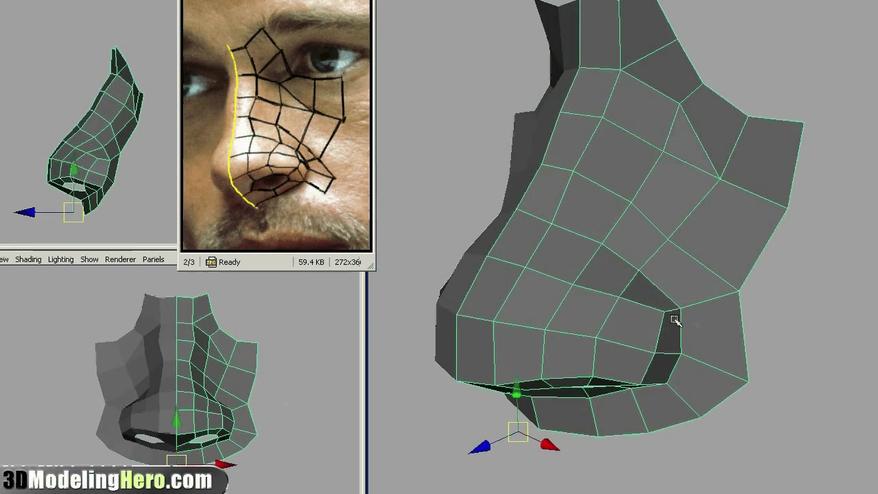
Step: Add a row of edges on the cheek along the outer crease of the nostril wing
middle_click_drag(693, 321, 683, 315, "alt")
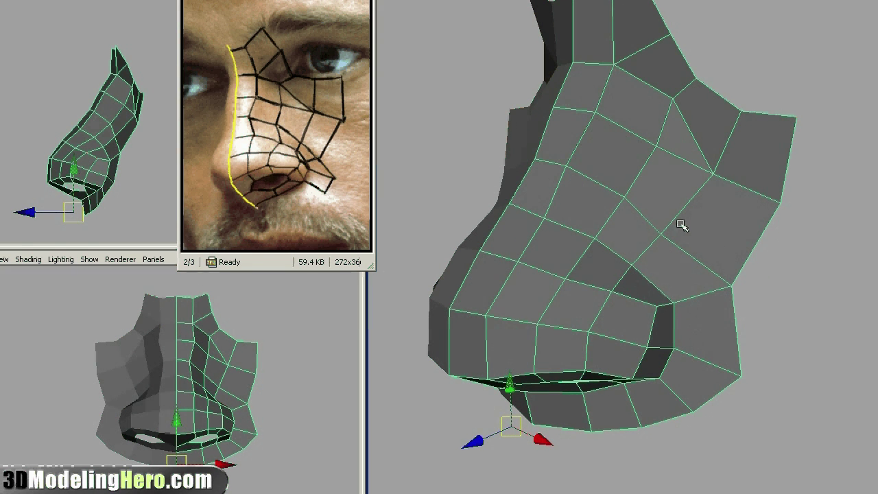
left_click_drag(639, 224, 637, 219, "alt")
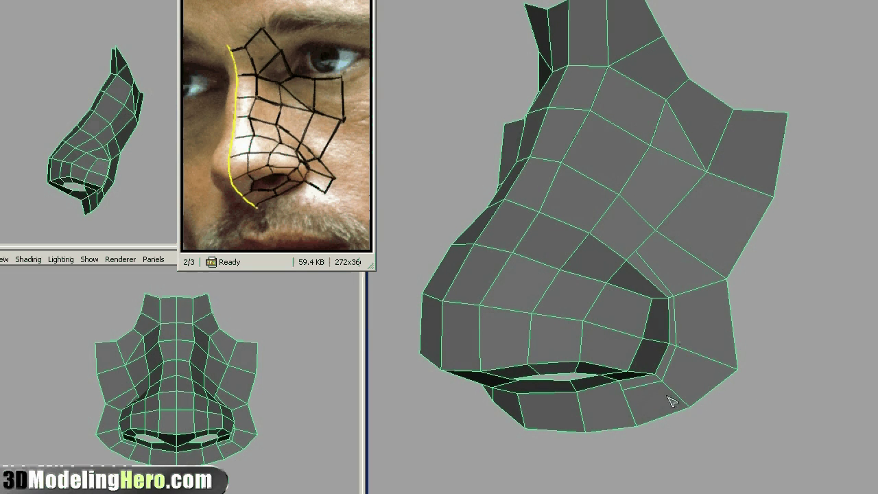
key("w")
left_click_drag(719, 367, 712, 367, "alt")
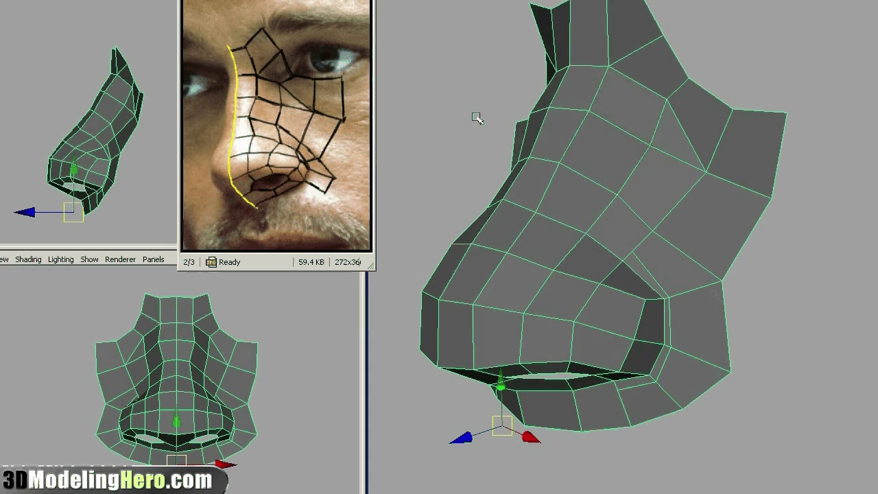
Step: Check the crease around the nostril wing on the smoothed nose, and restore the low-poly display
key("3")
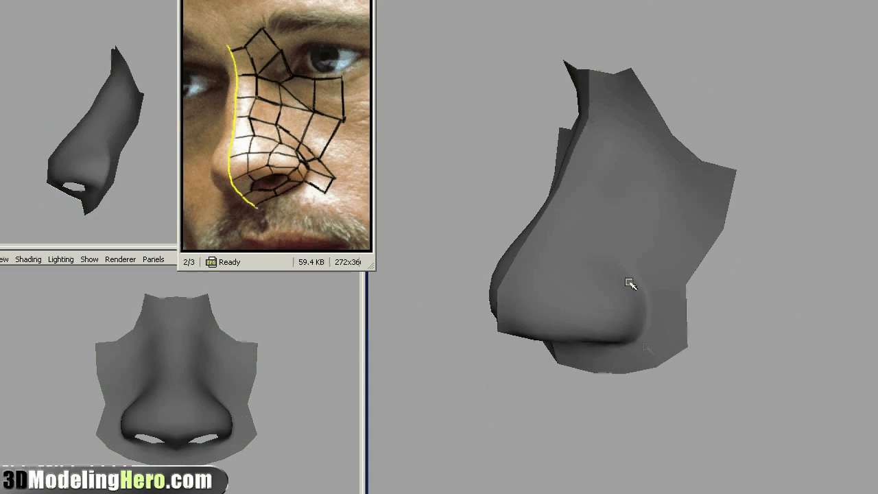
left_click(652, 315)
key("1")
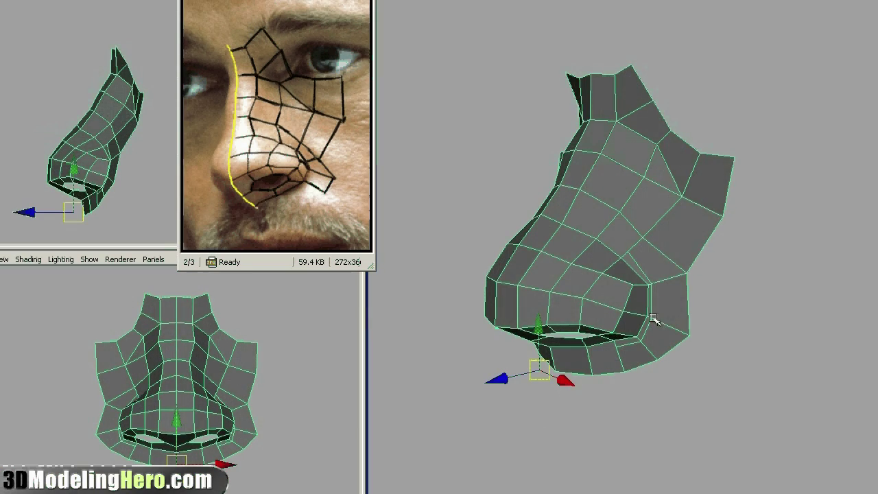
left_click_drag(647, 321, 682, 339, "alt")
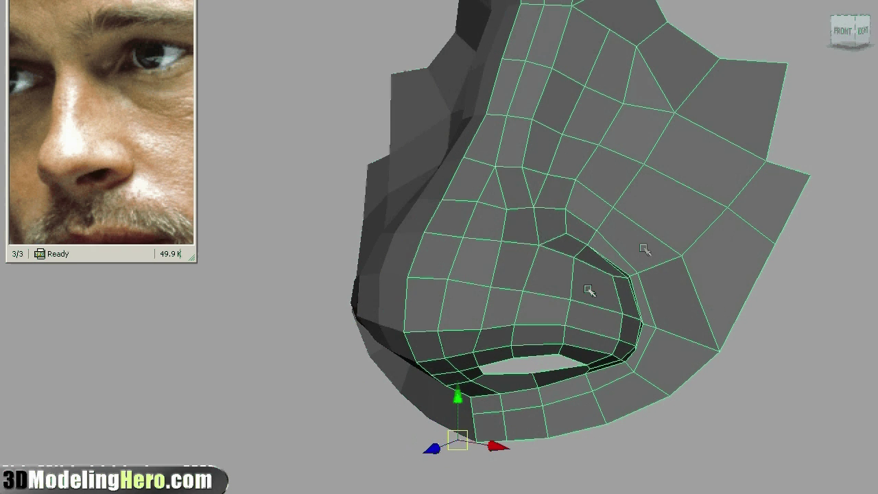
Step: Examine the denser edge flow around the nostril wing from several angles, including a trial smoothing that is undone
left_click_drag(635, 240, 588, 233, "alt")
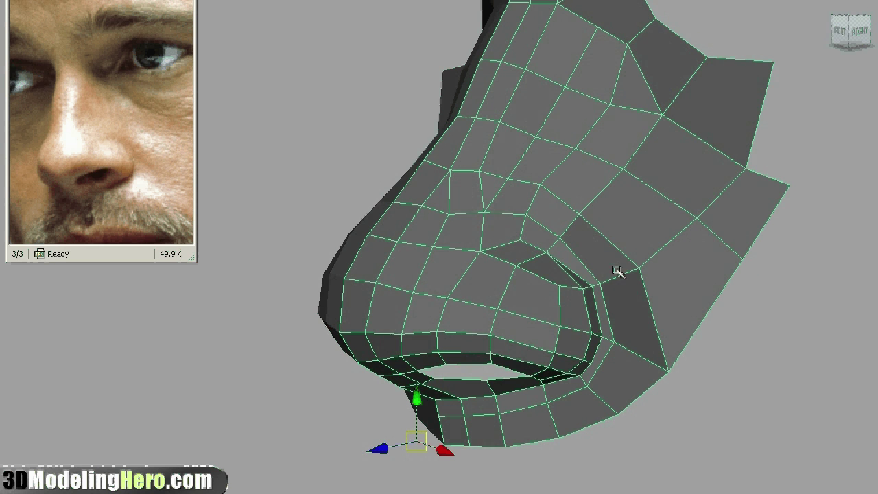
left_click_drag(608, 265, 604, 279, "alt")
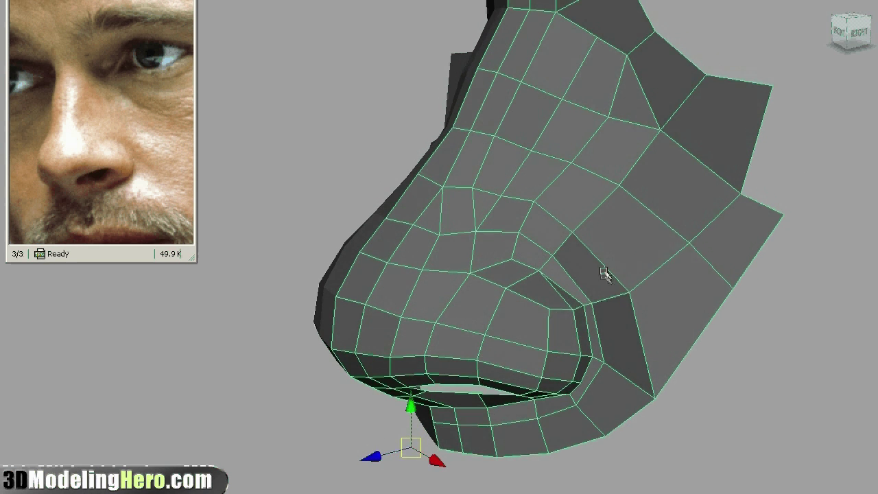
middle_click_drag(602, 281, 606, 274, "alt")
right_click_drag(607, 275, 611, 299, "alt")
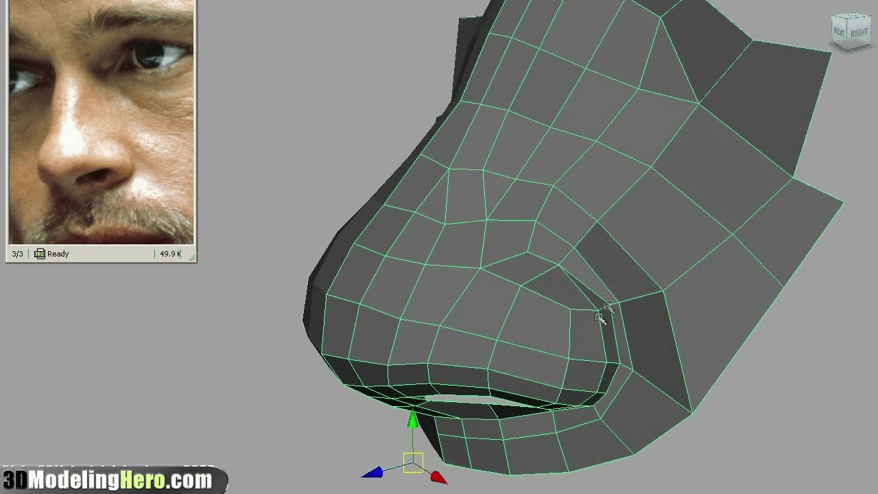
left_click_drag(593, 288, 496, 210, "alt")
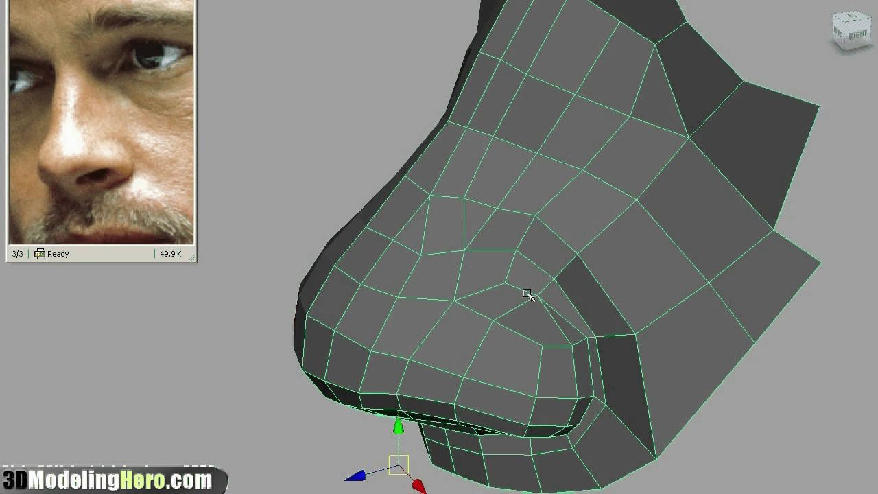
left_click_drag(576, 331, 580, 290, "alt")
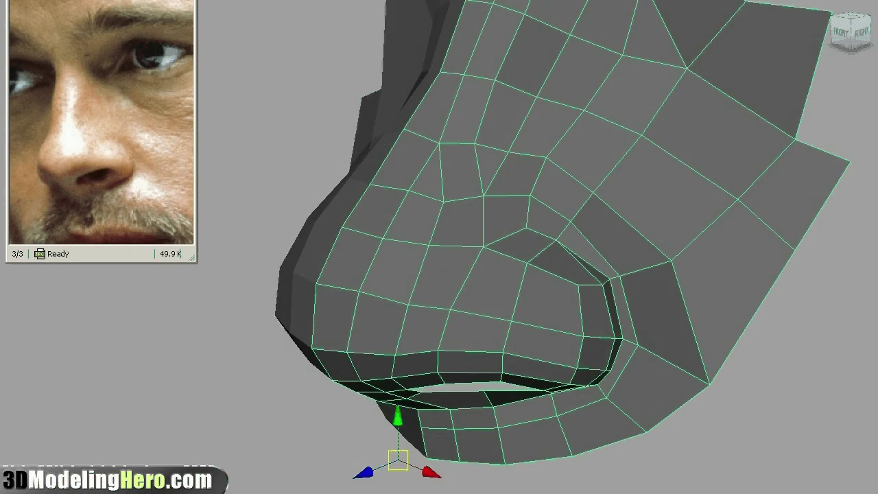
key("3")
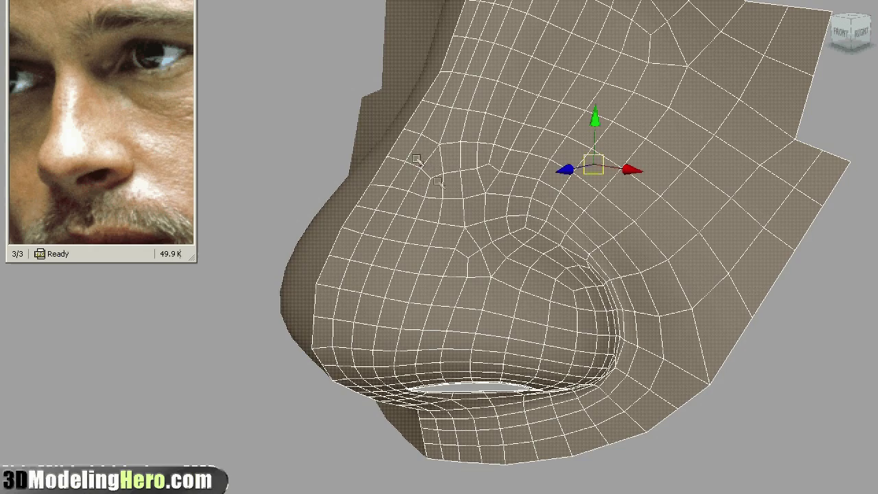
key("ctrl+z")
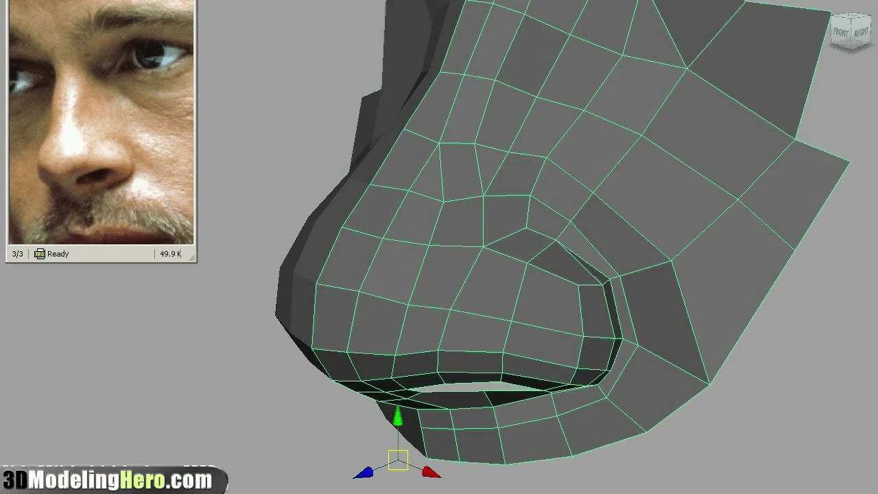
Step: Check the nostril wing and cheek crease on the smoothed nose half from the side, and restore the low-poly display
key("3")
left_click_drag(559, 267, 566, 273, "alt")
right_click_drag(610, 276, 570, 278, "alt")
left_click_drag(570, 279, 538, 240, "alt")
right_click_drag(538, 239, 577, 259, "alt")
scroll(578, 258, "down", 2)
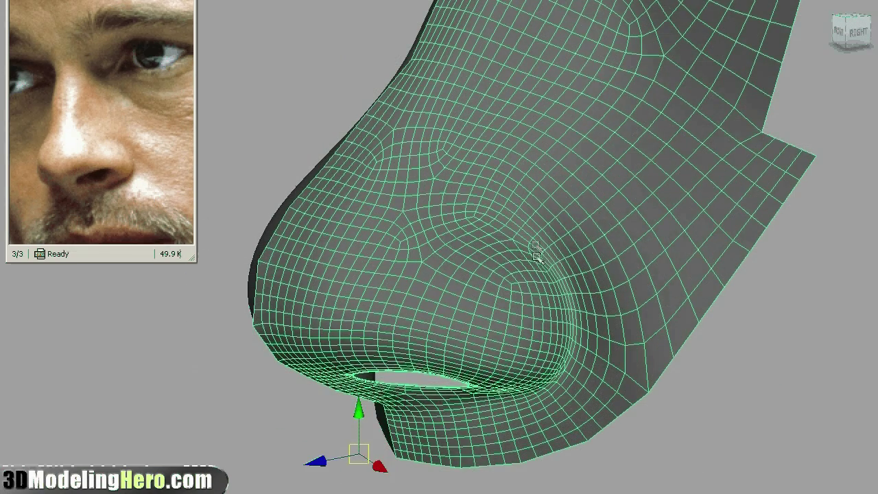
mouse_move(535, 245)
left_mouse_down("alt")
mouse_move(569, 251)
mouse_move(531, 243)
left_mouse_up("alt")
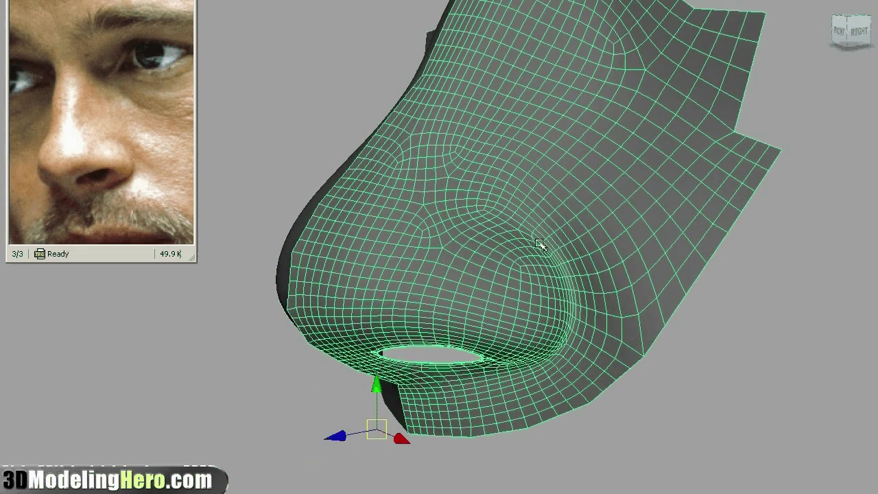
key("ctrl+z")
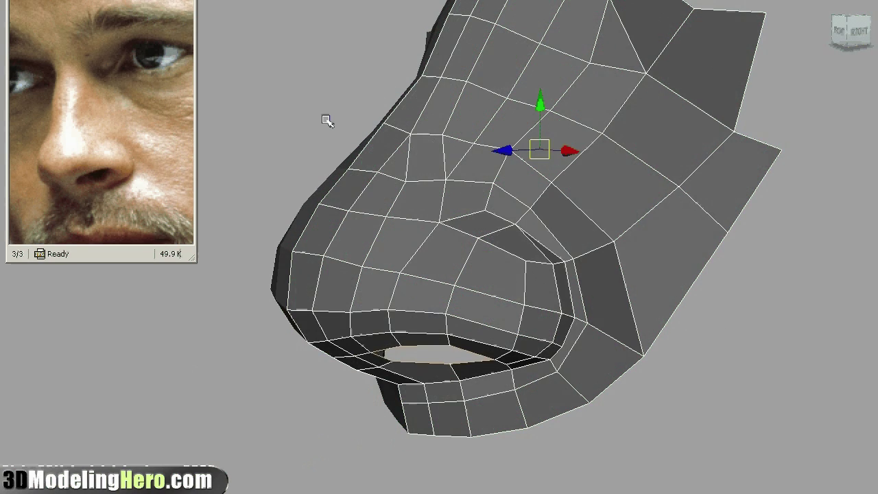
Step: Examine the low-poly edge flow above the nostril wing from several angles against the reference photo
left_click(326, 120)
middle_click_drag(528, 222, 539, 247, "alt")
left_click_drag(539, 247, 542, 221, "alt")
left_click(542, 220)
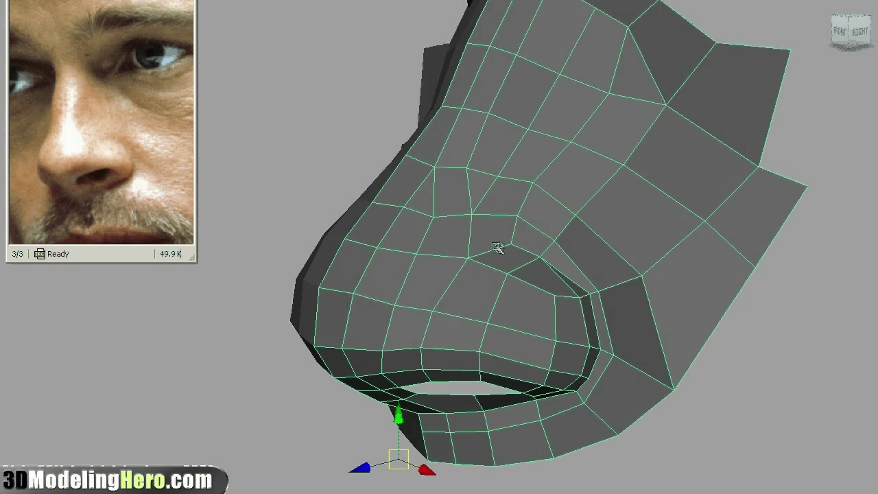
left_click_drag(498, 248, 515, 209, "alt")
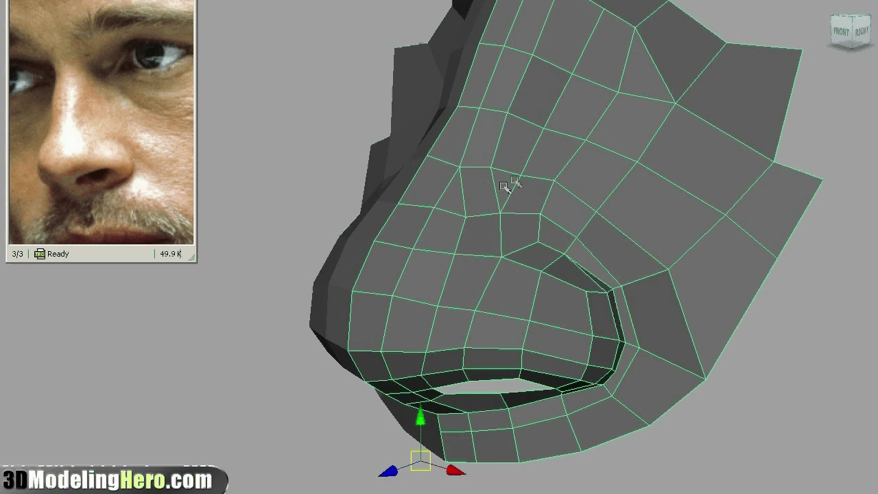
left_click_drag(505, 211, 498, 194, "alt")
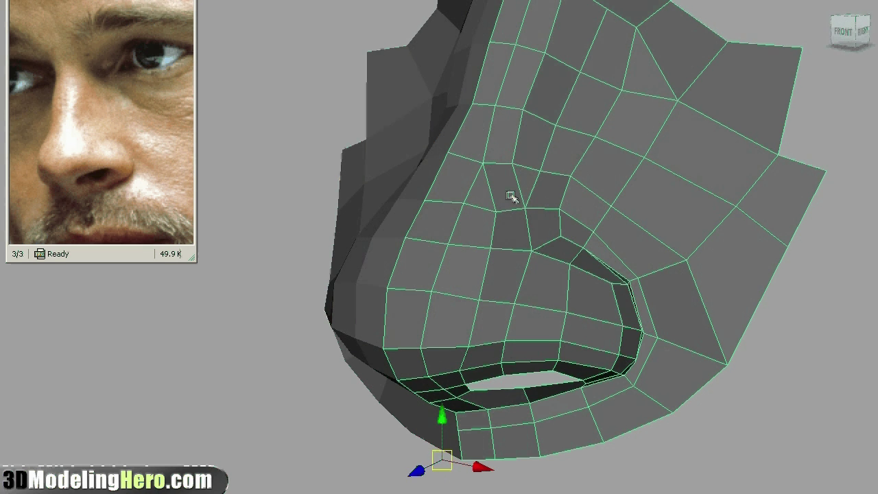
left_click_drag(510, 198, 528, 90, "alt")
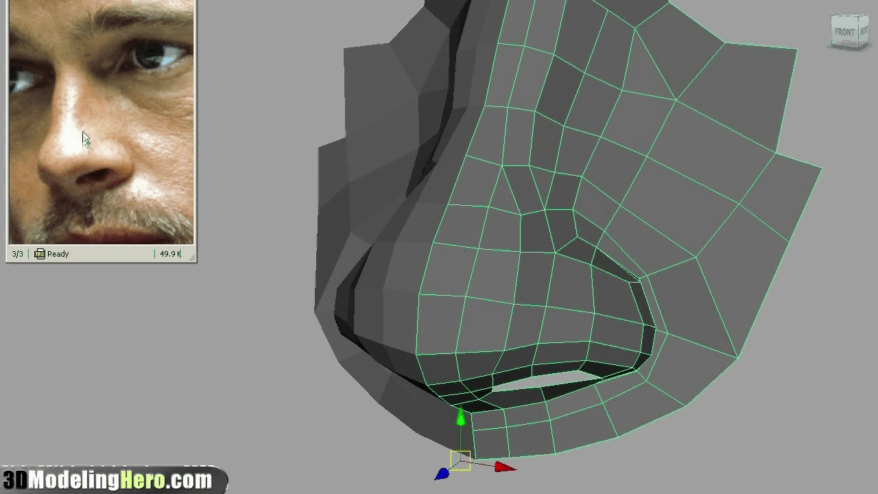
Step: Duplicate the modelled nose half and place the copy beside the nose for a topology comparison
left_click_drag(533, 186, 637, 246, "alt")
middle_click_drag(638, 245, 662, 242, "alt")
left_click_drag(600, 430, 352, 407)
Step: Cut a new edge on the copy across the small quad above the nostril wing to reroute the edge flow
right_click(348, 173)
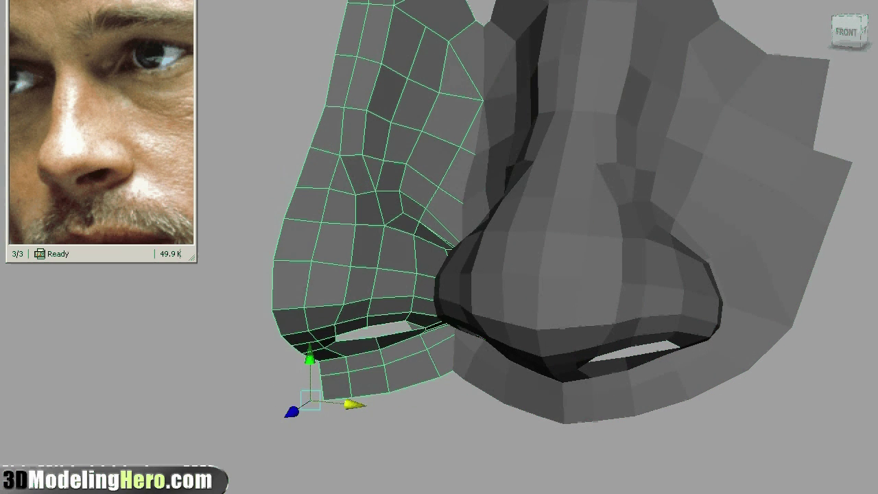
key("g")
left_click(353, 155)
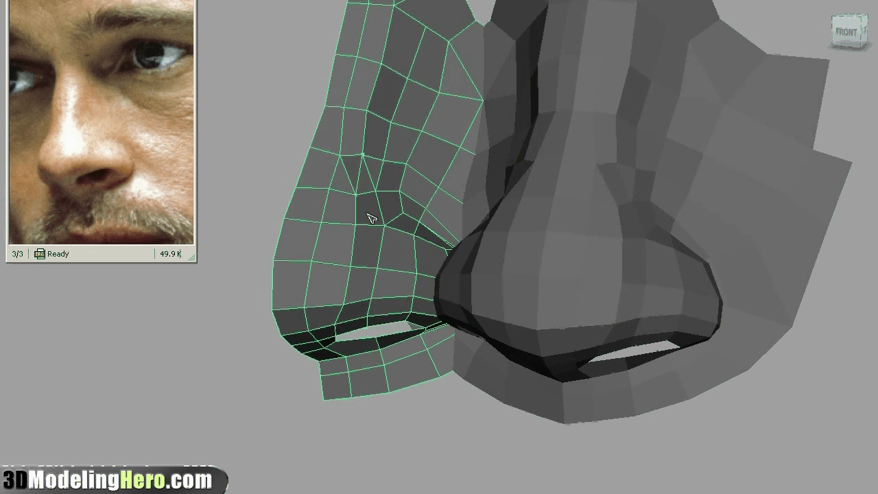
key("Return")
Step: Delete the two diagonal edges on either side of the new cut on the copy
key("w")
right_click_drag(378, 202, 375, 181)
left_click(367, 166)
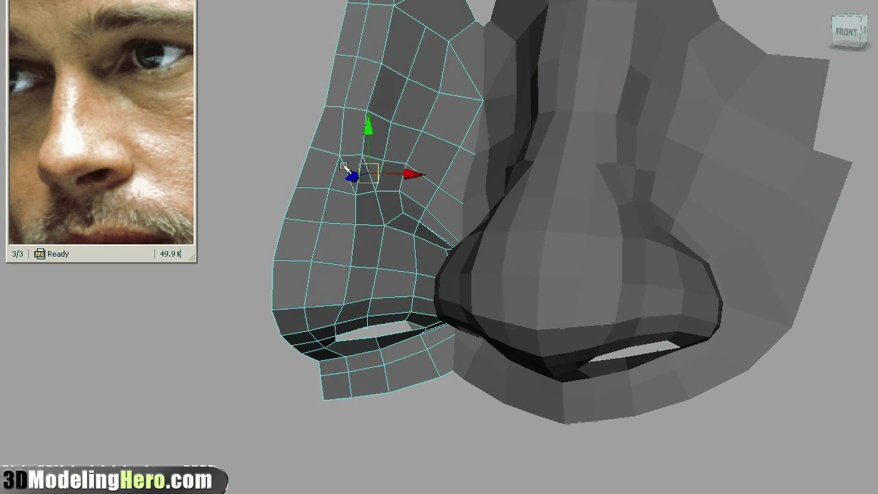
left_click(355, 171)
key("Delete")
key("F8")
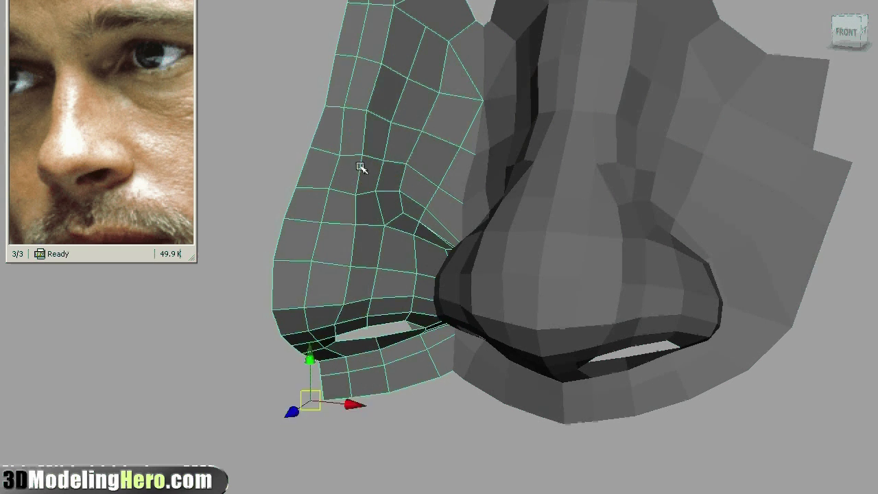
Step: Compare the copy with the original nose in the smoothed display from several angles, and restore the low-poly display on both
left_click(594, 171, "shift")
key("3")
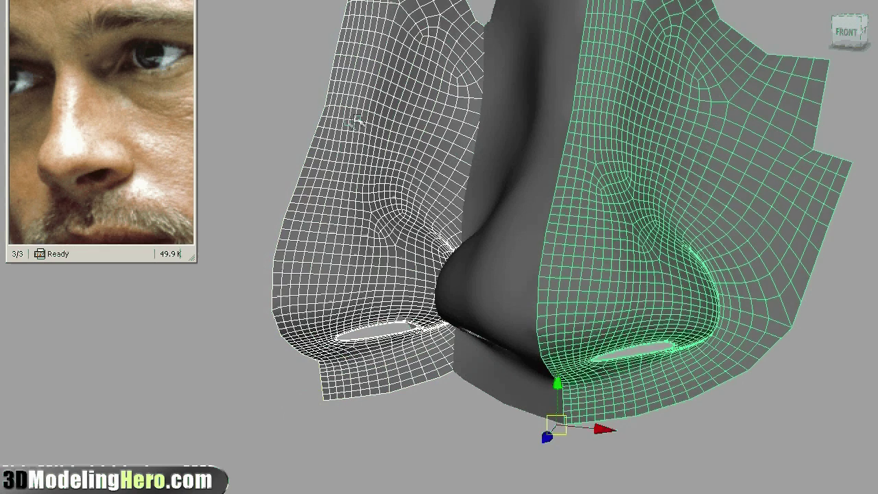
left_click(249, 118)
left_click_drag(597, 221, 562, 213, "alt")
right_click_drag(585, 227, 570, 224, "alt")
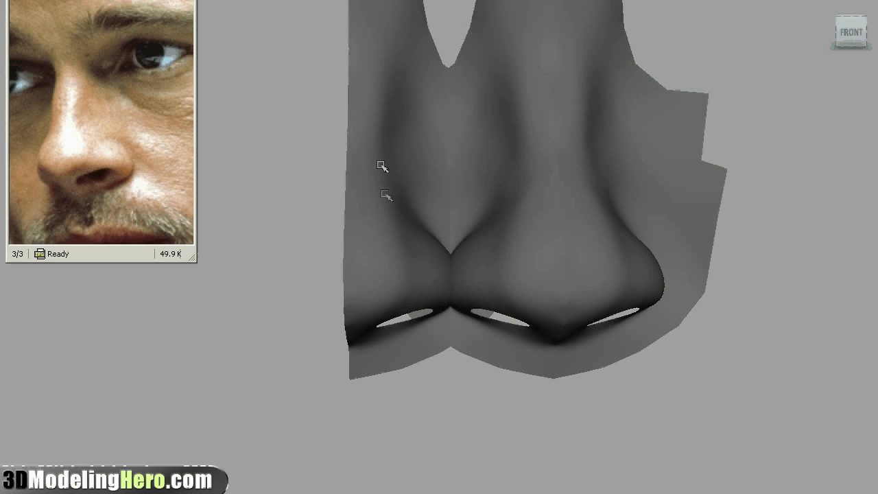
left_click_drag(585, 204, 581, 168, "alt")
left_click_drag(585, 224, 584, 167, "alt")
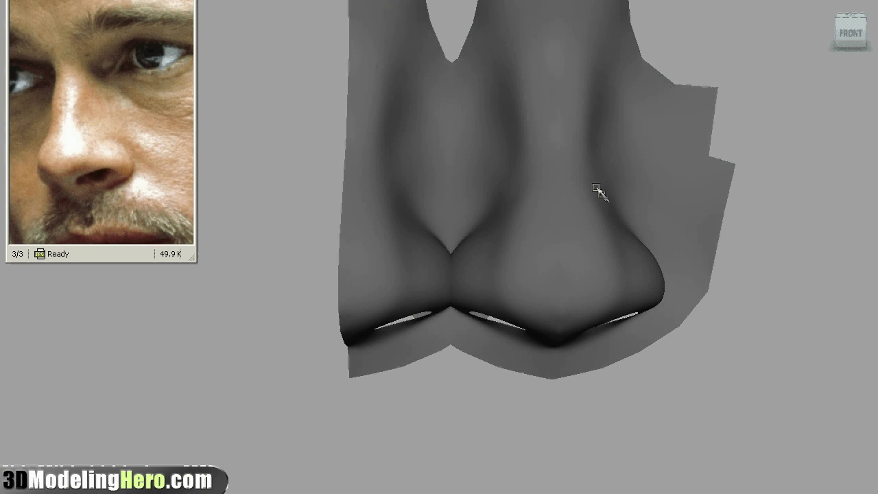
left_click_drag(603, 195, 541, 204, "alt")
left_click(577, 227)
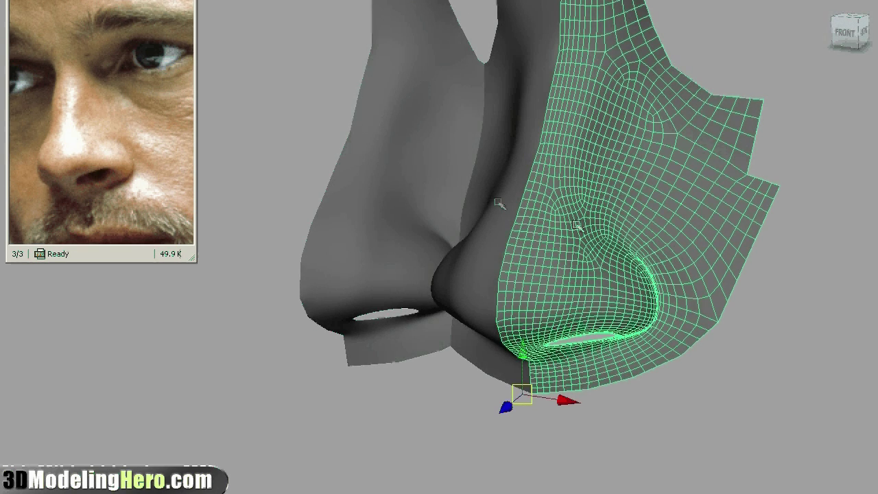
left_click(420, 192, "shift")
key("1")
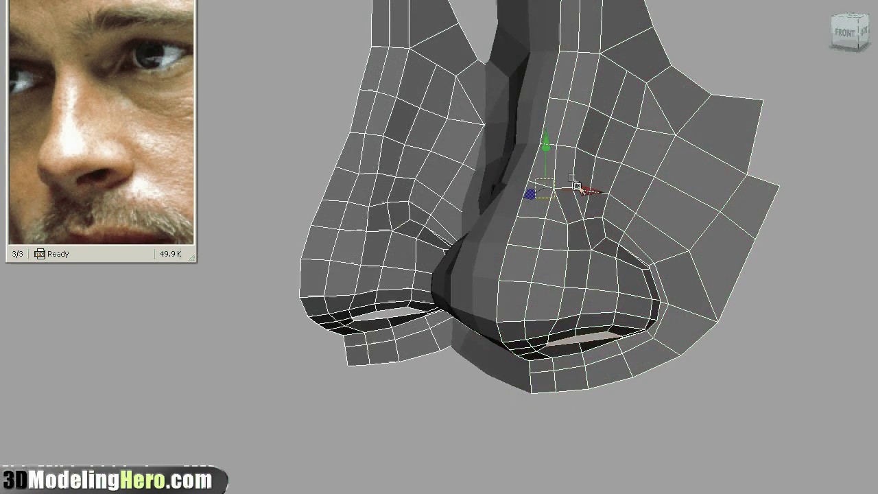
Step: Compare the low-poly edge flow of both versions and delete the test copy beside the nose
right_click_drag(544, 223, 577, 224, "alt")
left_click(576, 224, "shift")
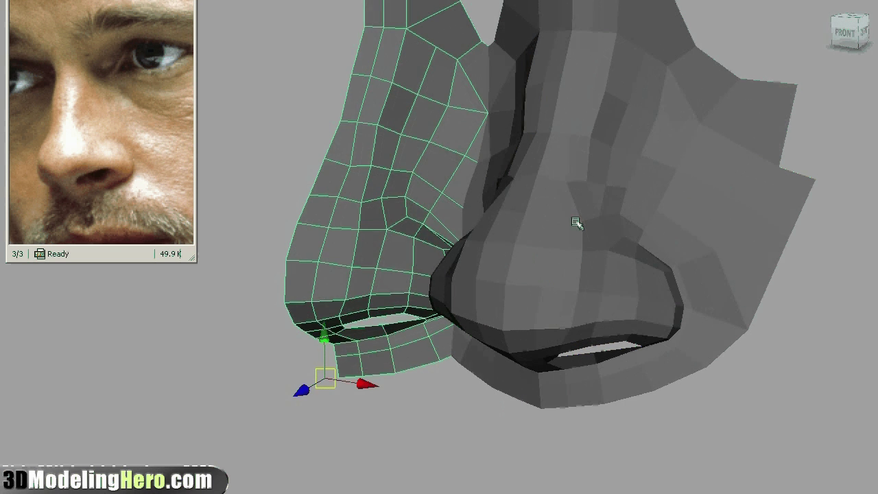
left_click(612, 203)
key("F8")
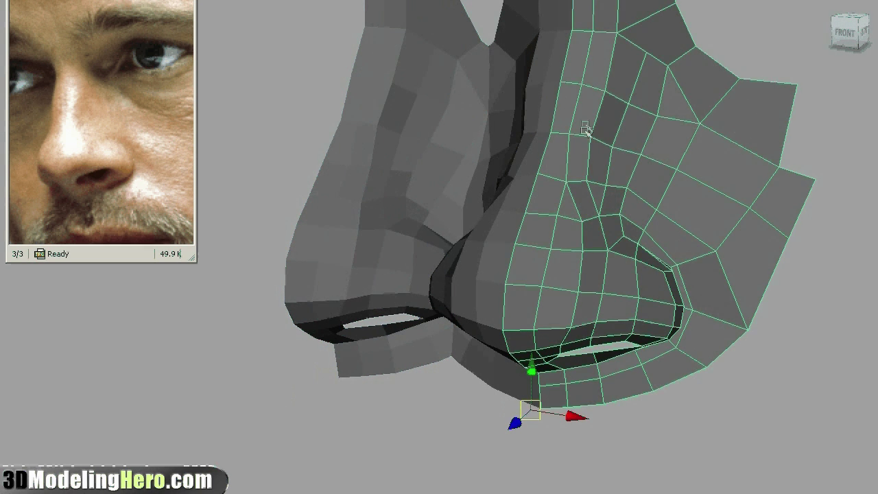
left_click(385, 189)
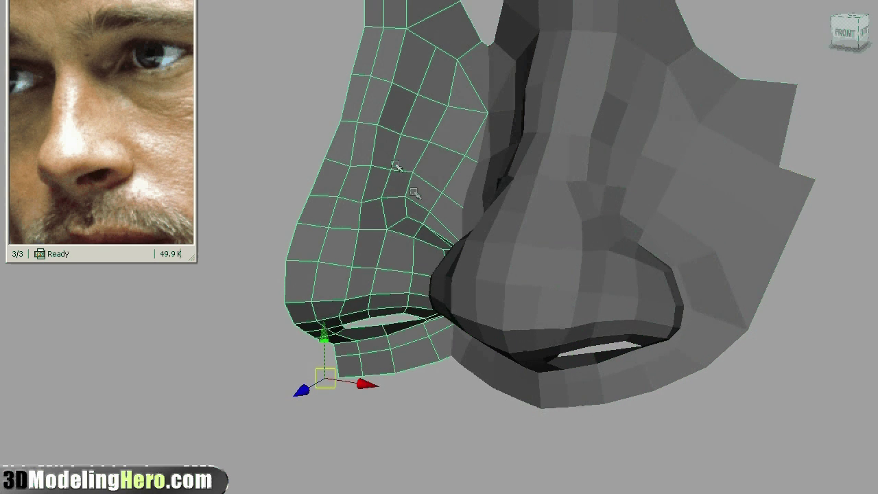
key("Delete")
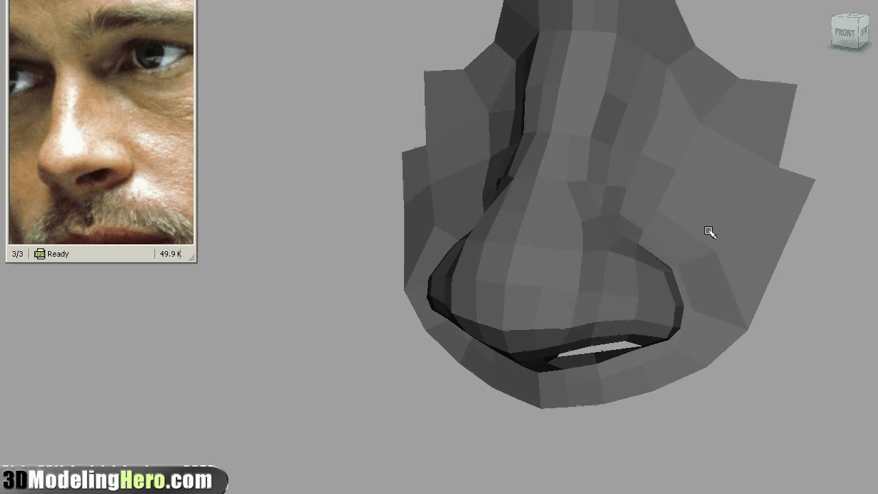
Step: Examine the nostril opening and its surrounding edge loops on the nose half from the side and below
left_click(644, 238)
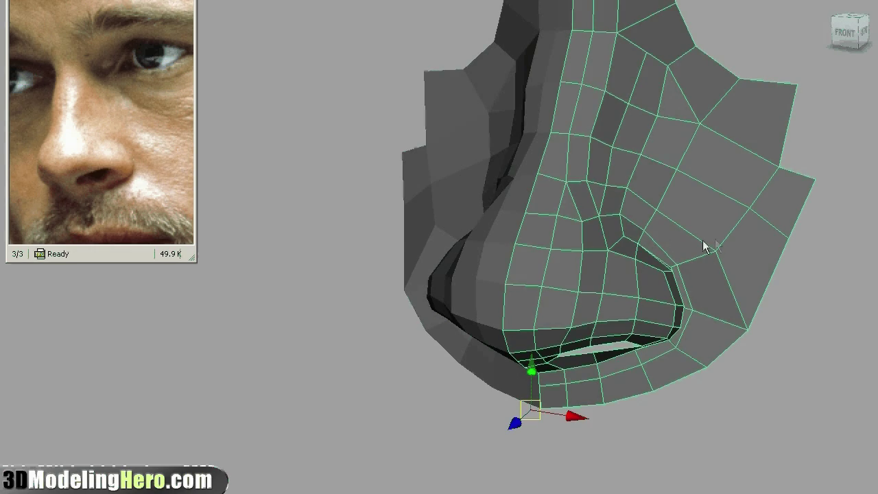
left_click_drag(705, 247, 466, 267, "alt")
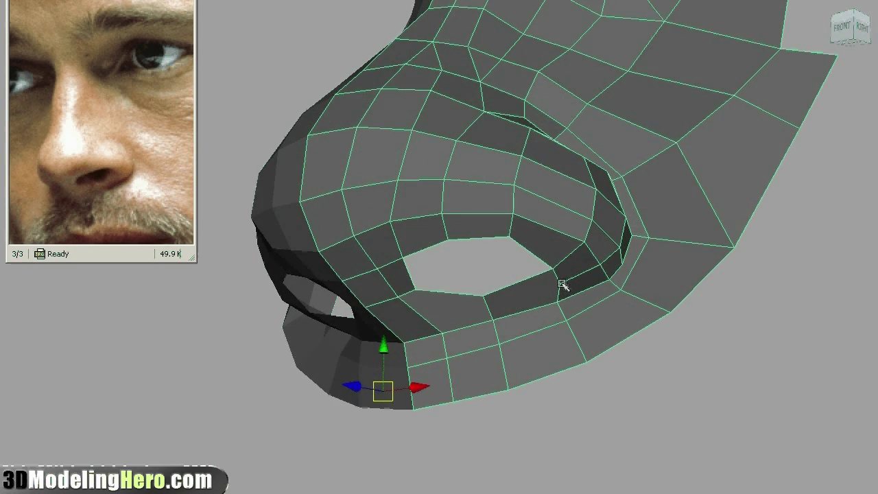
left_click_drag(565, 191, 562, 239, "alt")
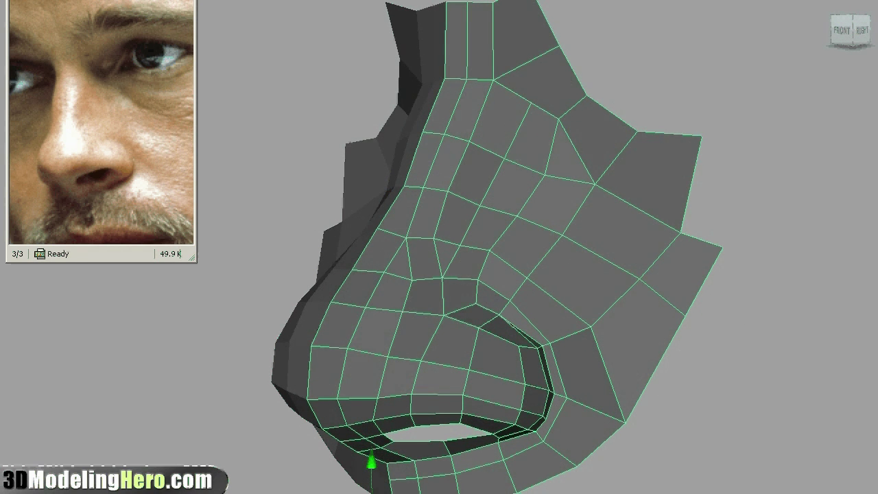
left_click(370, 461)
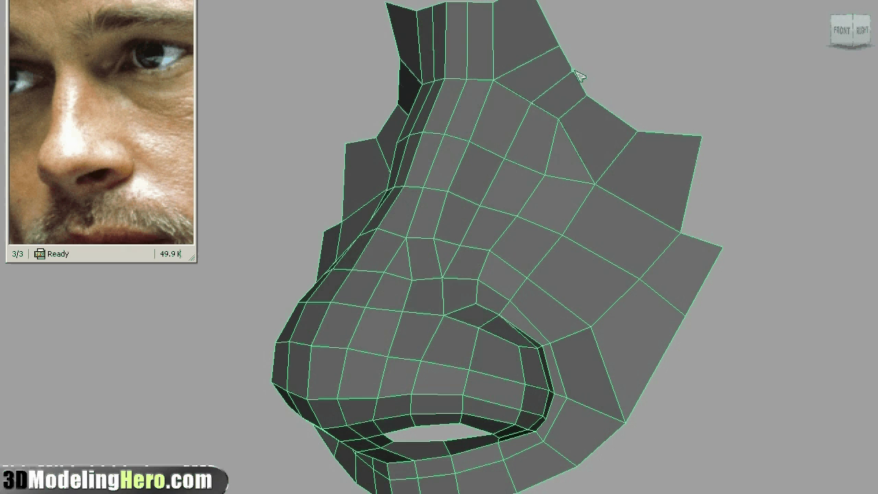
right_click_drag(561, 85, 523, 84)
left_click(555, 84)
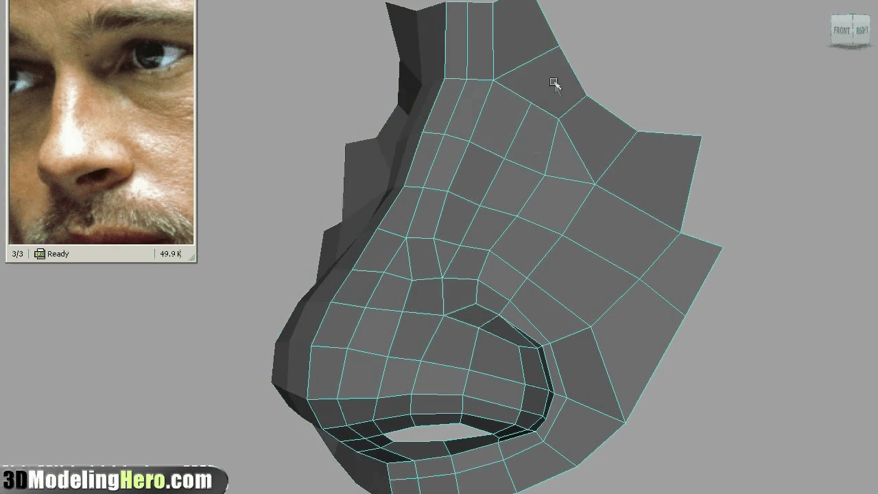
left_click_drag(539, 153, 564, 245, "alt")
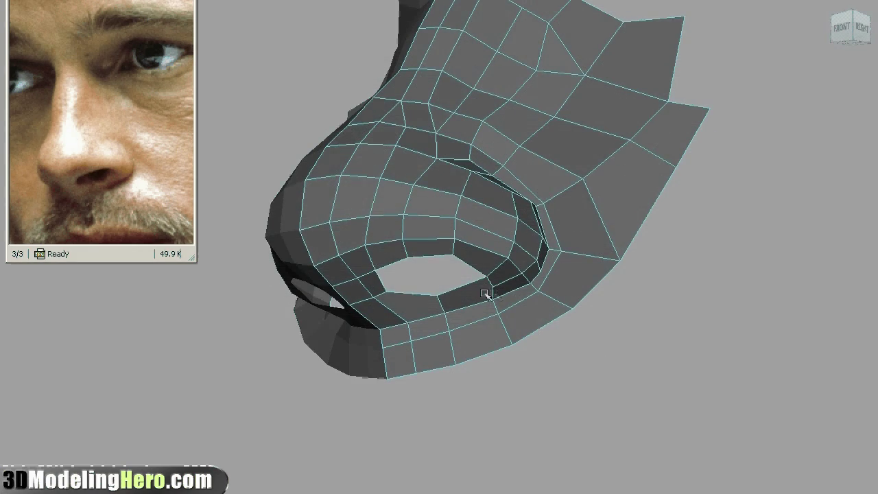
left_click_drag(484, 292, 571, 217, "alt")
left_click_drag(512, 321, 533, 277, "alt")
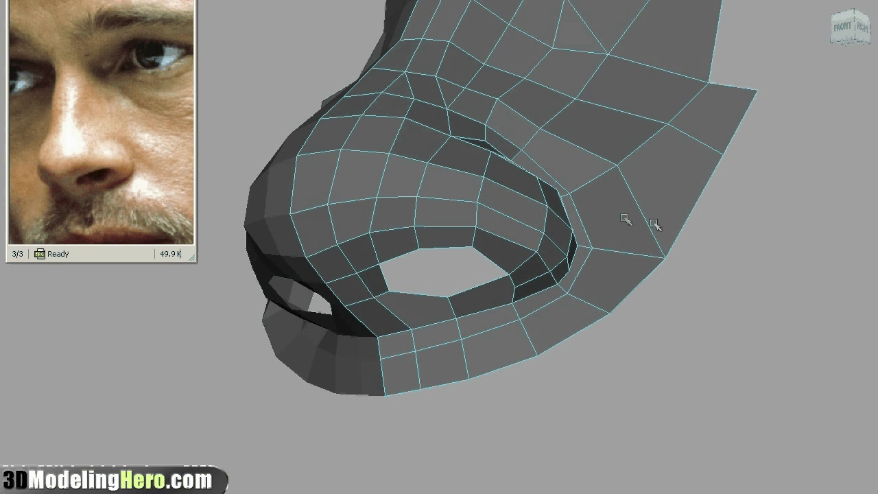
left_click_drag(627, 219, 572, 296, "alt")
left_click_drag(480, 277, 577, 236, "alt")
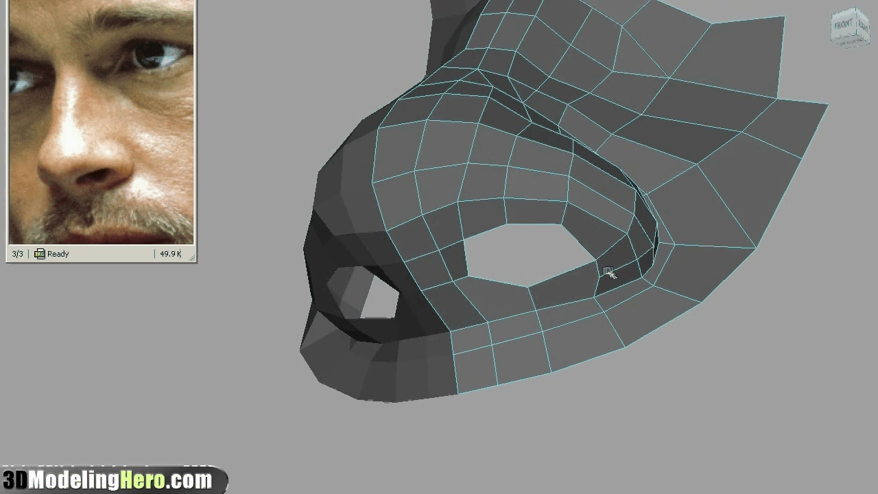
mouse_move(563, 275)
left_mouse_down("alt")
mouse_move(544, 275)
mouse_move(557, 286)
left_mouse_up("alt")
Step: Try extruding the nostril opening's border edges up into the nose and moving the inner vertices, and undo the trial
right_click_drag(580, 283, 577, 255)
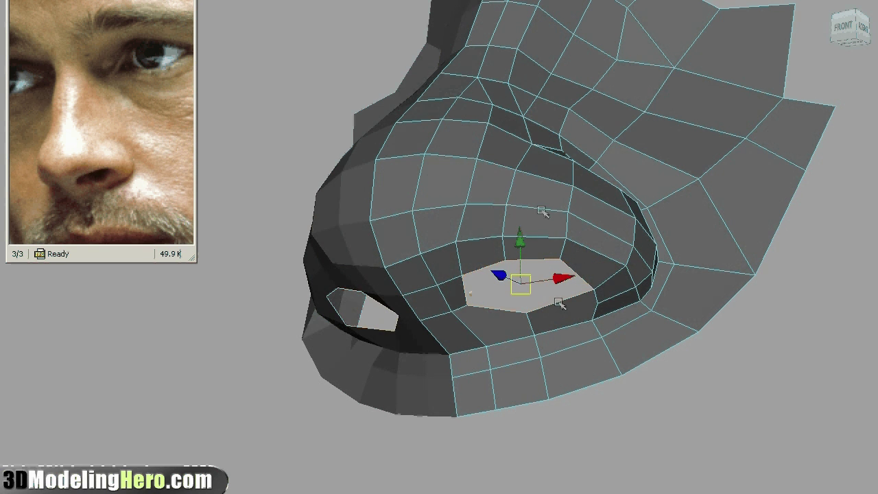
left_click_drag(525, 186, 514, 208, "alt")
right_click_drag(540, 242, 510, 239)
left_click_drag(571, 258, 539, 129)
left_click_drag(529, 183, 511, 196, "alt")
left_click_drag(574, 200, 564, 234, "alt")
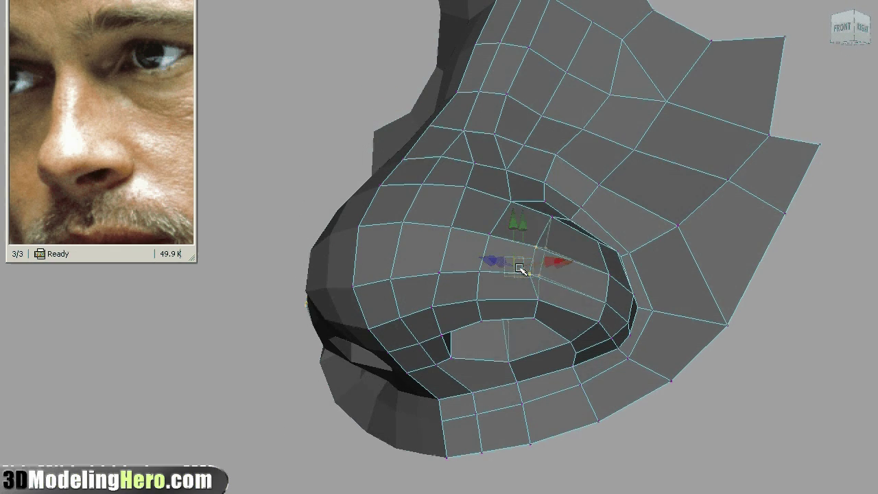
key("ctrl+z")
key("ctrl+z")
key("ctrl+z")
key("ctrl+z")
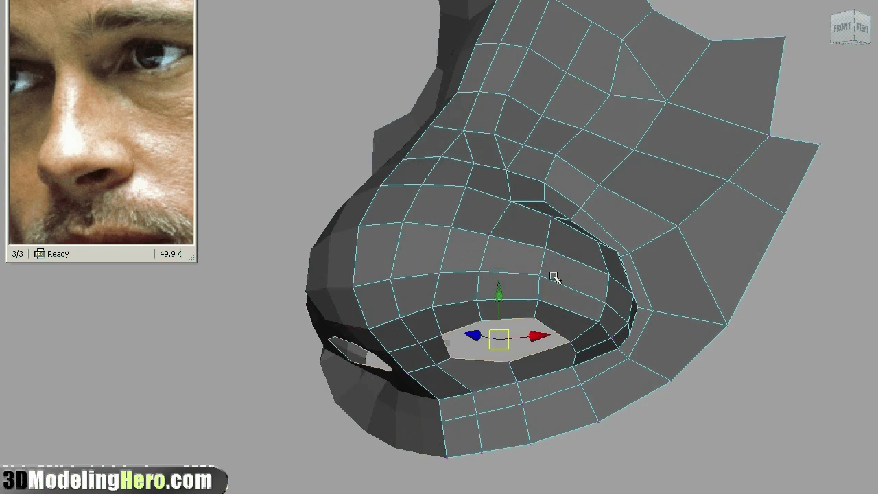
middle_click_drag(523, 354, 511, 294, "alt")
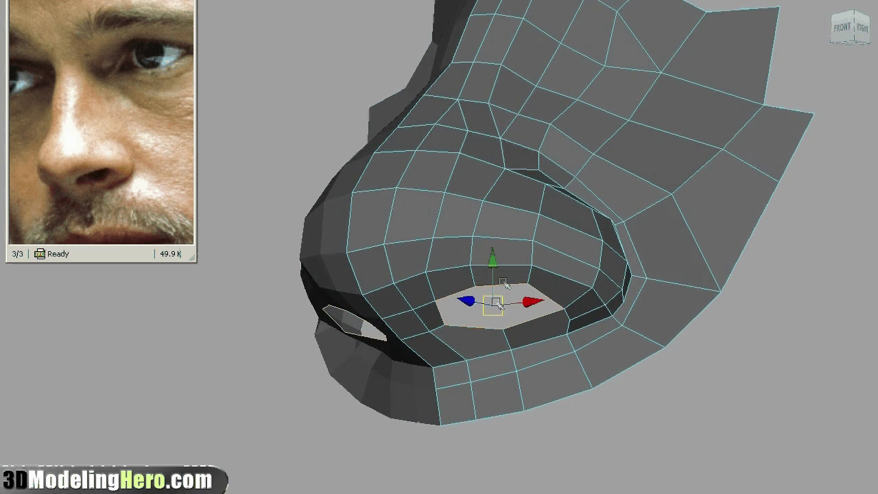
key("F8")
middle_click_drag(600, 229, 572, 309, "alt")
right_click_drag(572, 309, 569, 241, "alt")
middle_click_drag(569, 241, 527, 297, "alt")
middle_click_drag(608, 302, 599, 303, "alt")
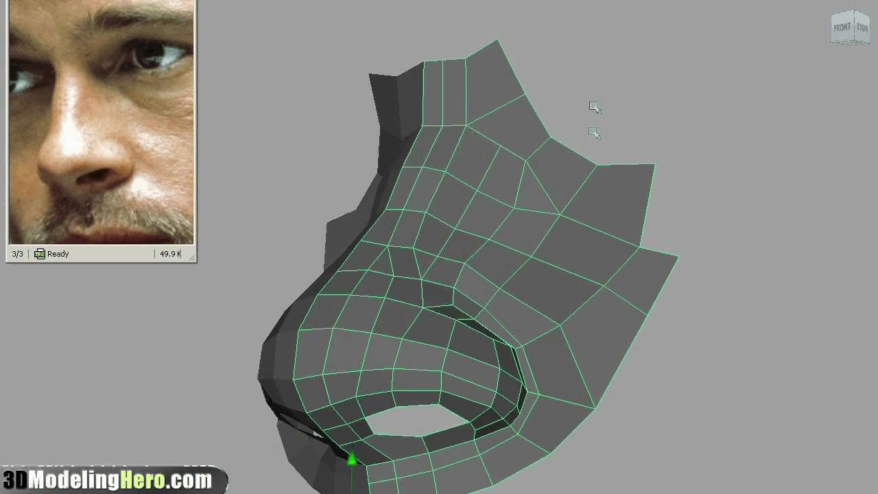
left_click_drag(620, 252, 605, 219, "alt")
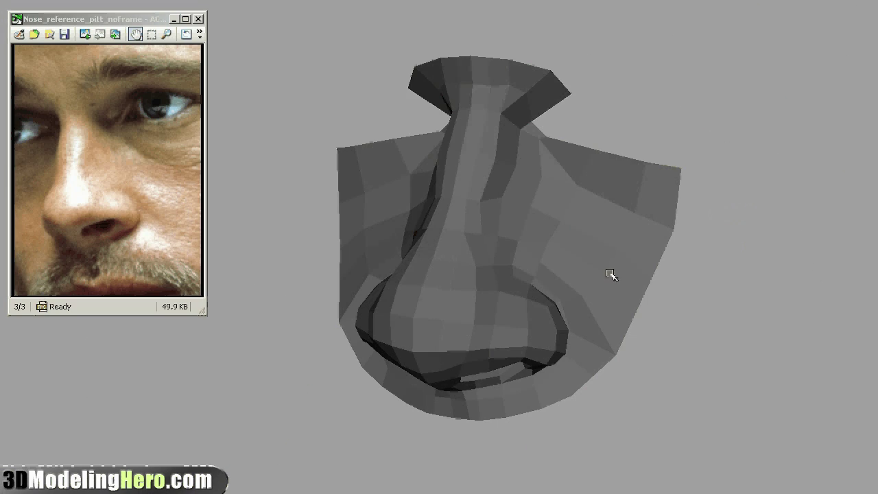
Step: Display both nose halves smoothed and check the overall shape and nostril from the front and side
left_click_drag(694, 253, 726, 250, "alt")
mouse_move(545, 235)
left_mouse_down()
mouse_move(652, 247)
mouse_move(521, 251)
mouse_move(645, 254)
mouse_move(561, 256)
mouse_move(480, 327)
mouse_move(526, 307)
mouse_move(547, 336)
mouse_move(439, 139)
left_mouse_up()
left_click(525, 358)
key("3")
left_click(371, 73)
left_click_drag(474, 198, 354, 232, "alt")
right_click_drag(354, 232, 439, 234, "alt")
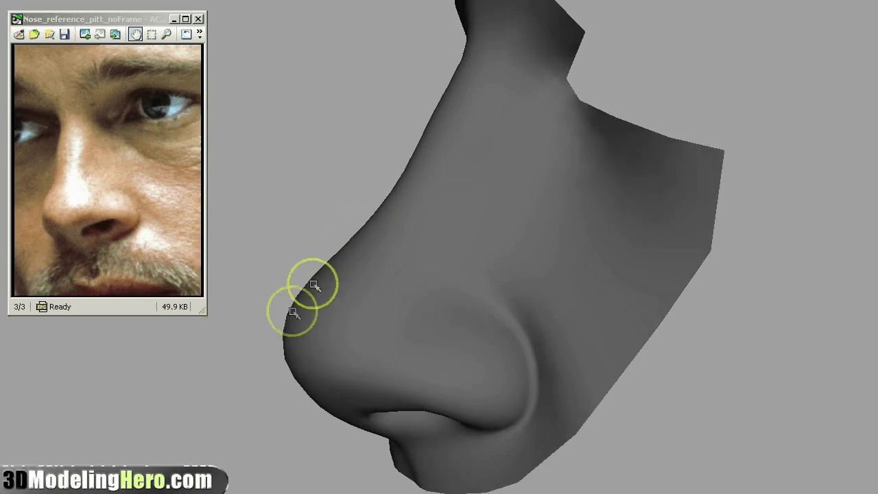
Step: Compare the nose's low-poly and smoothed display and examine its overall form from the side, above and front
left_click_drag(525, 322, 599, 328, "alt")
right_click_drag(599, 327, 521, 318, "alt")
left_click(583, 282)
key("1")
key("3")
left_click(713, 296)
mouse_move(713, 296)
left_mouse_down("alt")
mouse_move(544, 303)
mouse_move(478, 325)
mouse_move(610, 341)
mouse_move(557, 273)
mouse_move(562, 262)
left_mouse_up("alt")
left_click(555, 288)
right_click_drag(562, 262, 665, 290, "alt")
left_click_drag(664, 289, 544, 275)
left_click_drag(666, 286, 606, 304, "alt")
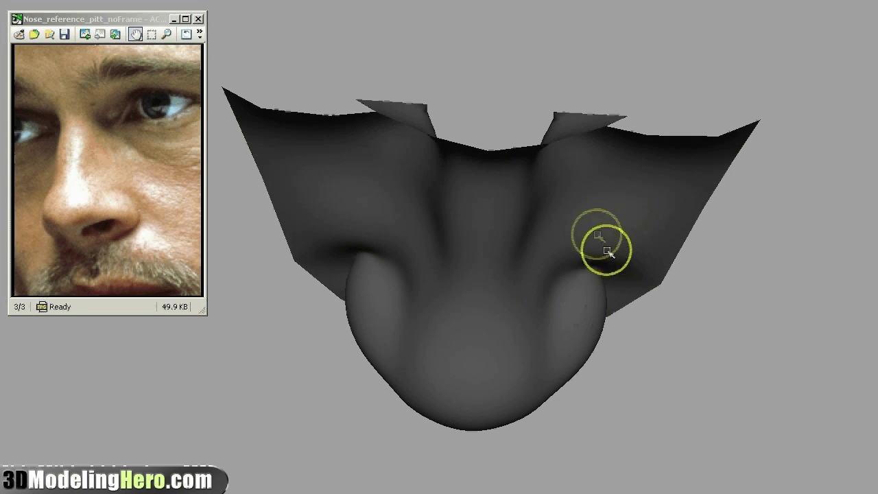
left_click_drag(576, 256, 491, 202, "alt")
left_click(144, 197)
left_click(498, 272)
left_click_drag(496, 272, 528, 273, "alt")
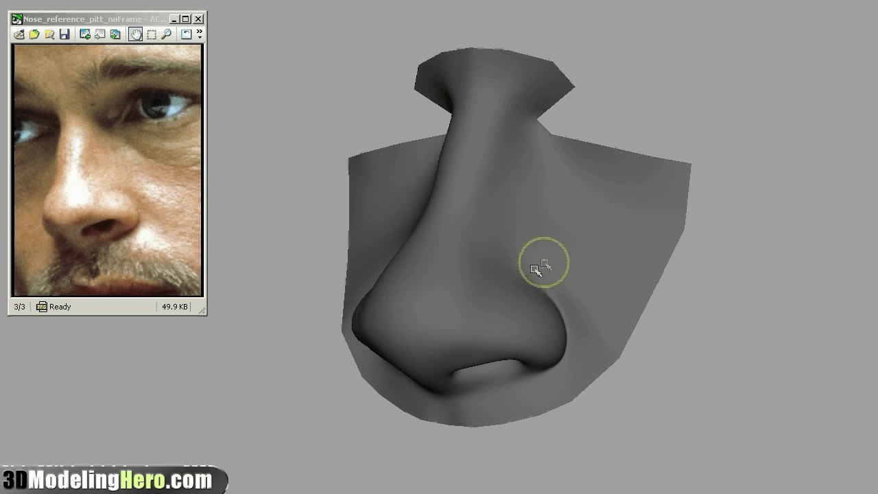
Step: Examine the crease around the nostril wing up close, and check the smoothed nose from above and in three-quarter view
mouse_move(545, 264)
left_mouse_down("alt")
mouse_move(502, 265)
mouse_move(555, 248)
mouse_move(586, 277)
mouse_move(584, 297)
mouse_move(615, 308)
mouse_move(596, 303)
mouse_move(627, 337)
mouse_move(606, 341)
mouse_move(609, 333)
left_mouse_up("alt")
scroll(596, 304, "up", 2)
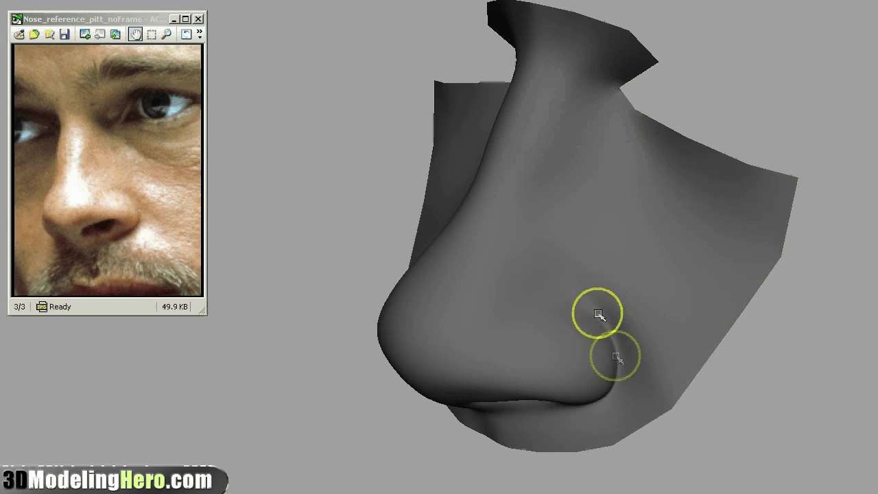
left_click(608, 338)
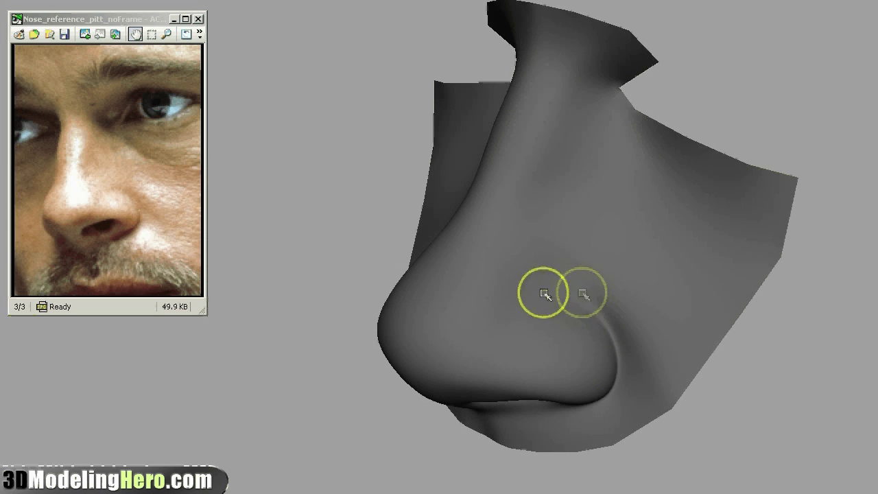
left_click_drag(607, 273, 620, 304, "alt")
left_click_drag(526, 294, 565, 287, "alt")
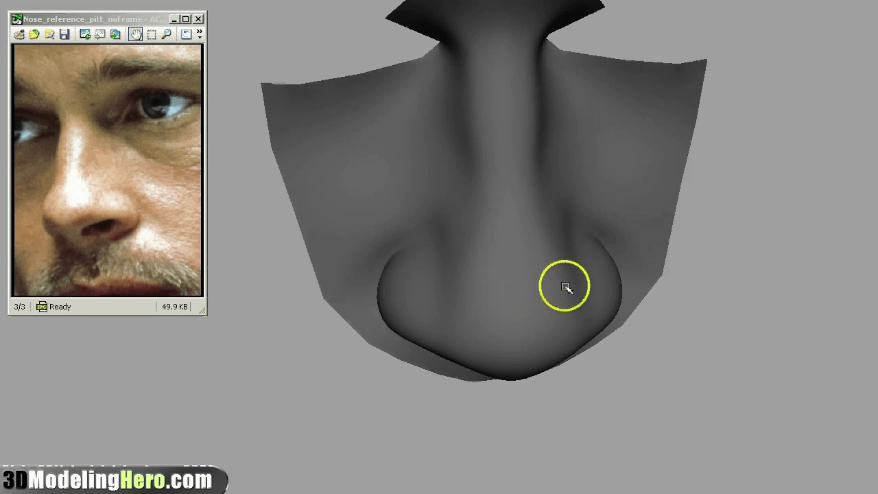
left_click_drag(509, 282, 599, 264, "alt")
right_click_drag(534, 286, 492, 280, "alt")
left_click_drag(493, 280, 408, 327, "alt")
right_click_drag(408, 328, 567, 290, "alt")
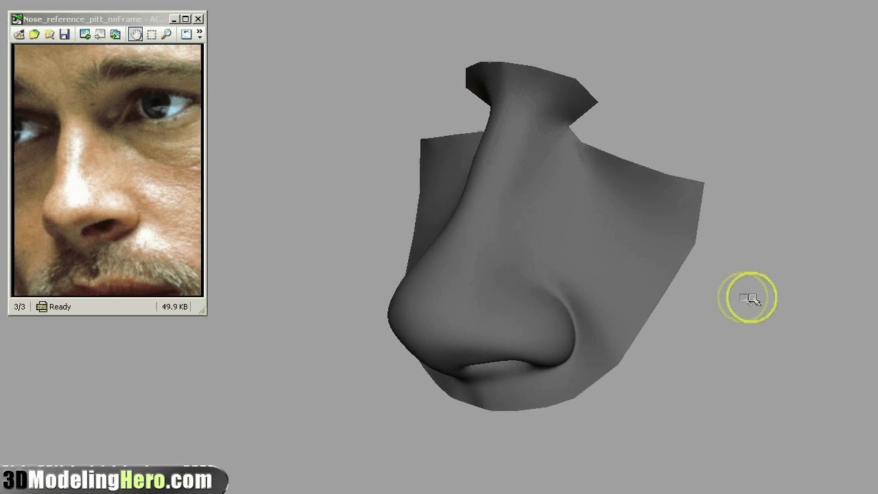